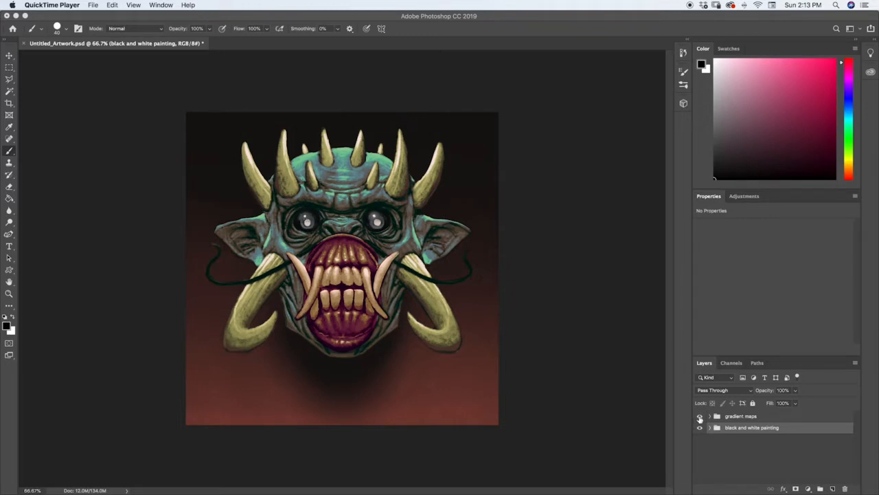
Hide the gradient maps group and check the layers inside the black and white painting group.
{"action": "left_click", "coordinate": [700, 417]}
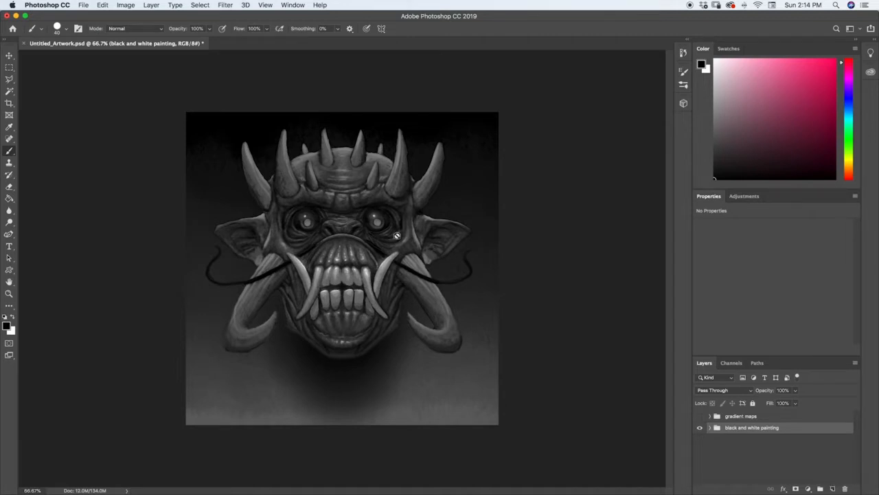
{"action": "left_click", "coordinate": [709, 427]}
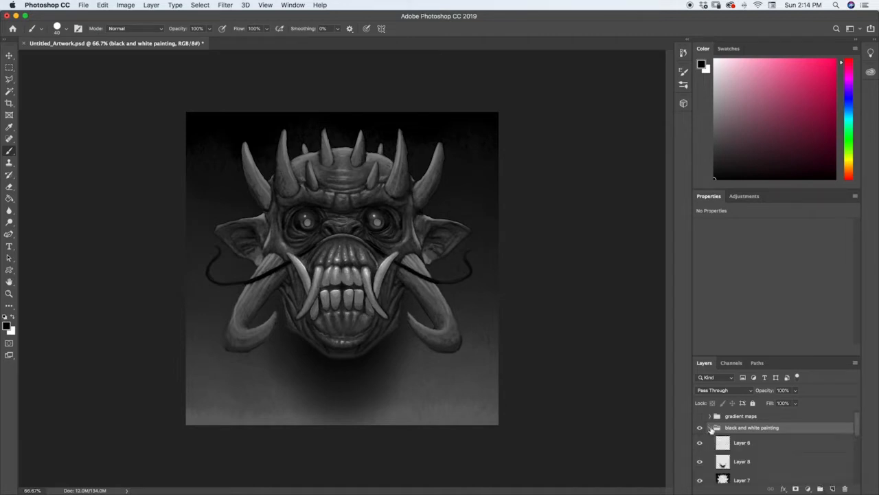
{"action": "left_click", "coordinate": [710, 427]}
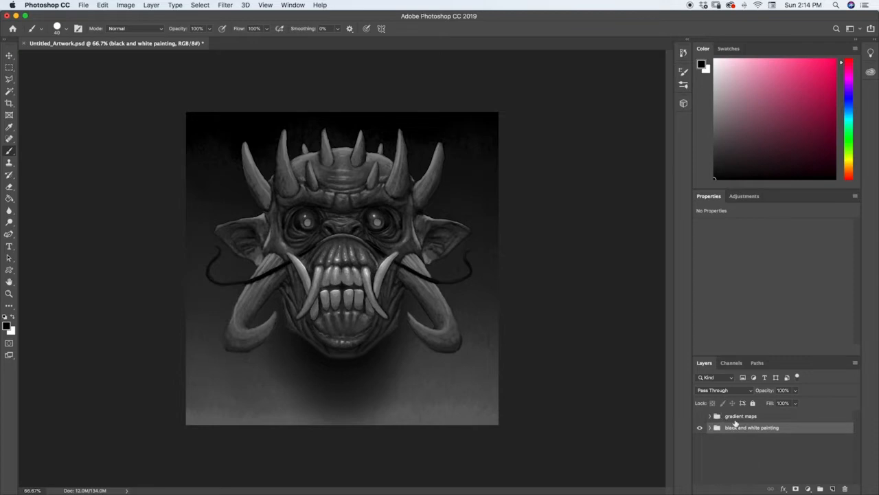
Add an empty layer and a Gradient Map adjustment layer above the black and white painting group.
{"action": "left_click", "coordinate": [832, 488]}
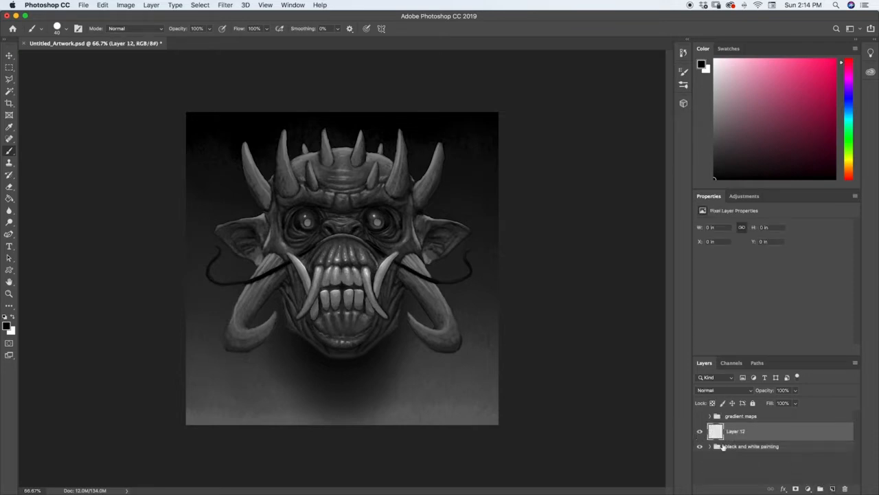
{"action": "left_click", "coordinate": [808, 488]}
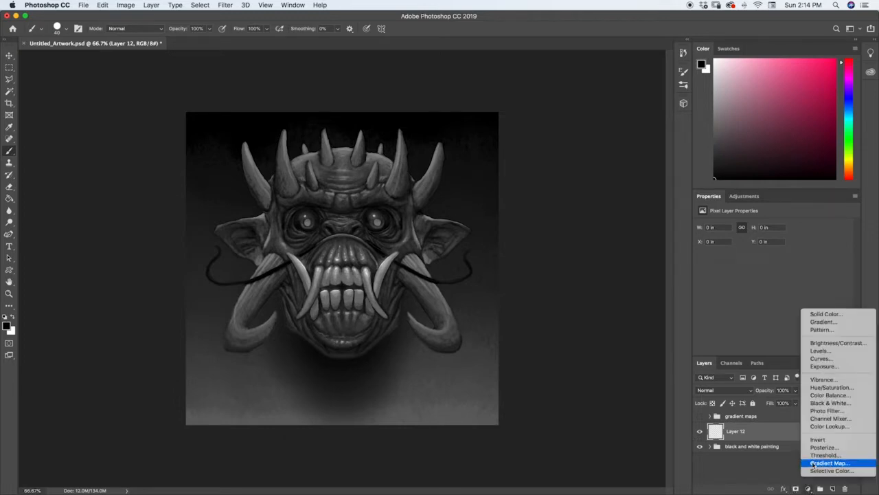
{"action": "left_click", "coordinate": [818, 463]}
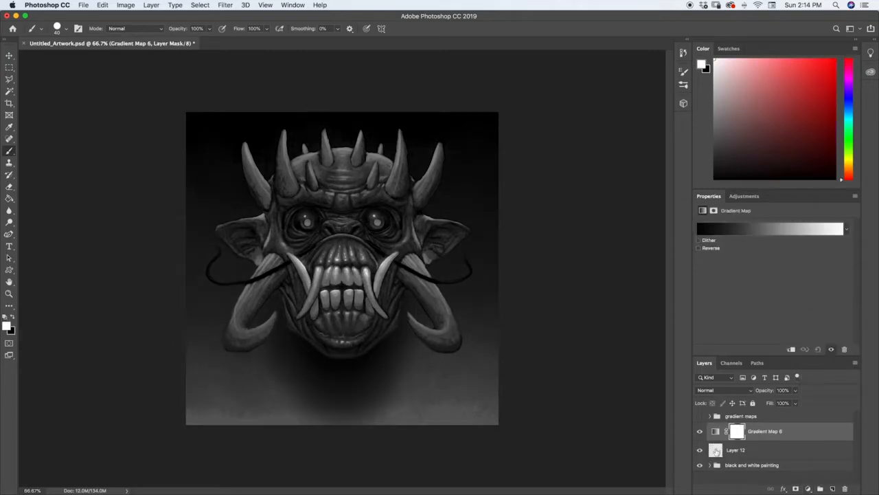
Delete the empty Layer 12 beneath the new gradient map adjustment.
{"action": "left_click", "coordinate": [716, 450]}
{"action": "left_click", "coordinate": [845, 488]}
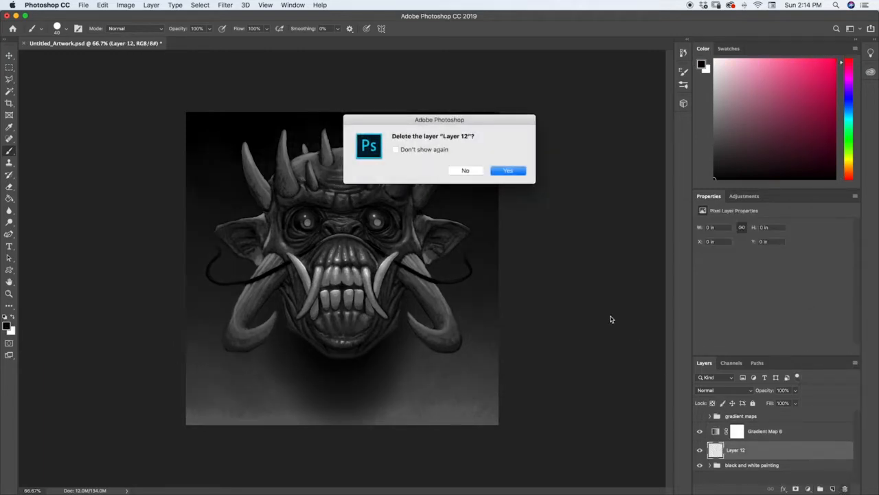
{"action": "left_click", "coordinate": [500, 174]}
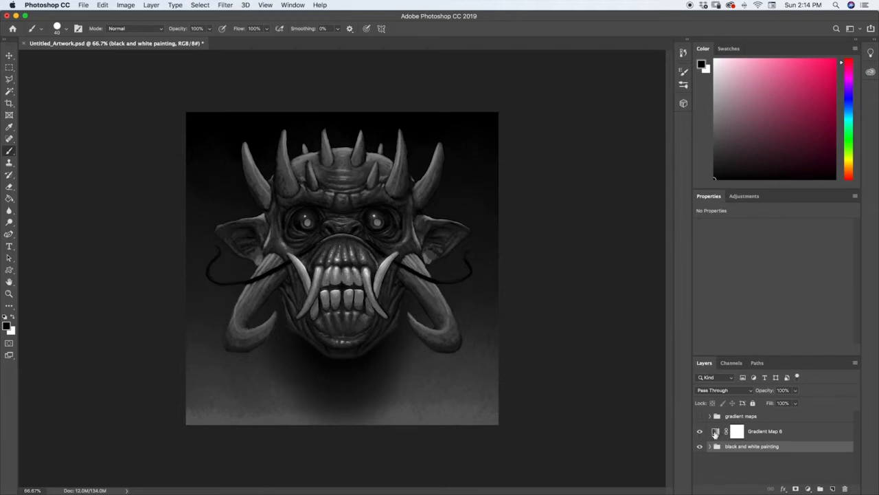
Open the gradient of Gradient Map 6 for editing and place the Gradient Editor clear of the creature artwork.
{"action": "left_click", "coordinate": [715, 431]}
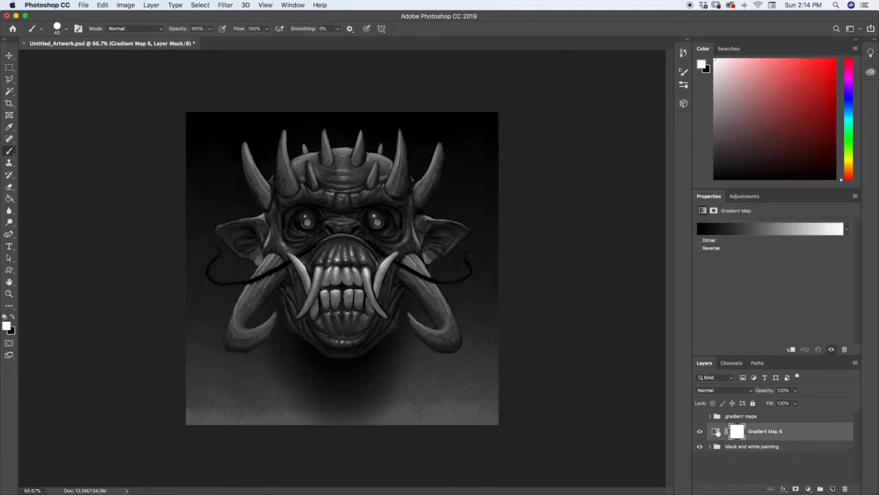
{"action": "left_click", "coordinate": [715, 431]}
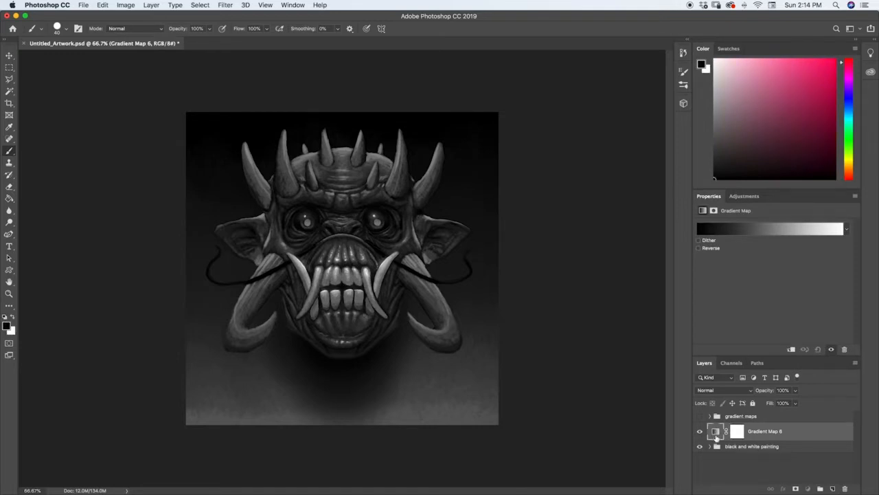
{"action": "right_click", "coordinate": [716, 437]}
{"action": "left_click", "coordinate": [685, 445]}
{"action": "right_click", "coordinate": [715, 432]}
{"action": "left_click", "coordinate": [716, 431]}
{"action": "left_click", "coordinate": [731, 430]}
{"action": "left_click", "coordinate": [716, 431]}
{"action": "left_click", "coordinate": [704, 228]}
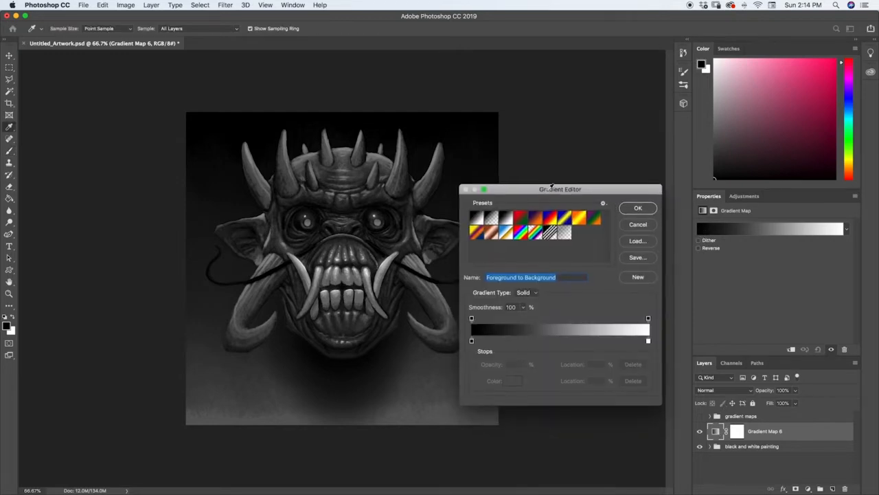
{"action": "left_click_drag", "start_coordinate": [557, 195], "coordinate": [577, 104]}
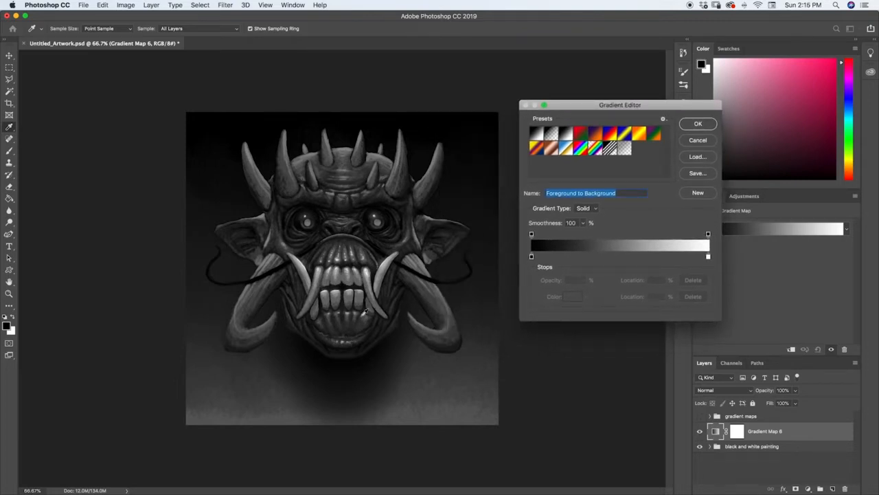
Change the gradient's black stop at 0% to a very dark red, about #120000.
{"action": "left_click", "coordinate": [531, 257]}
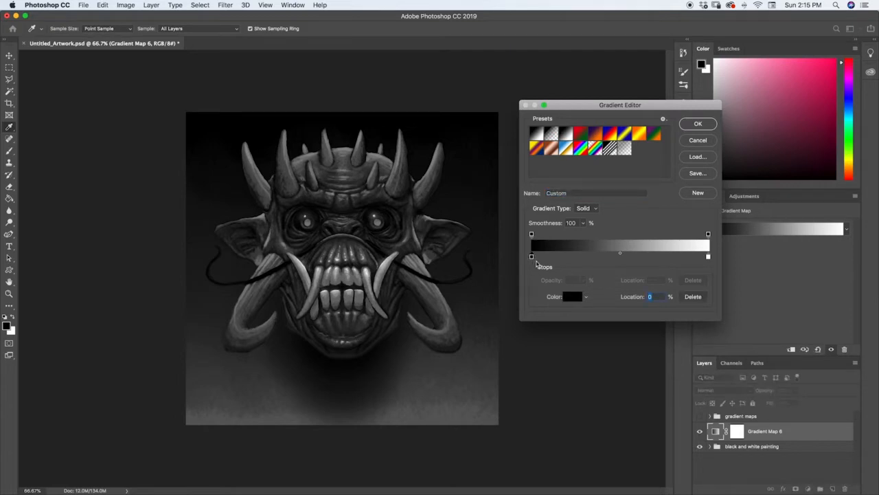
{"action": "left_click", "coordinate": [572, 296]}
{"action": "left_click", "coordinate": [146, 252]}
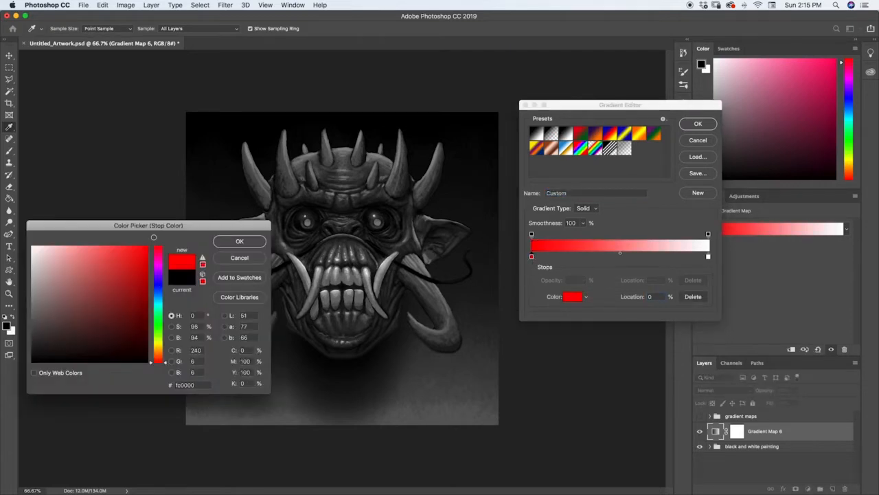
{"action": "mouse_move", "coordinate": [145, 262]}
{"action": "left_mouse_down"}
{"action": "mouse_move", "coordinate": [138, 348]}
{"action": "mouse_move", "coordinate": [148, 355]}
{"action": "left_mouse_up"}
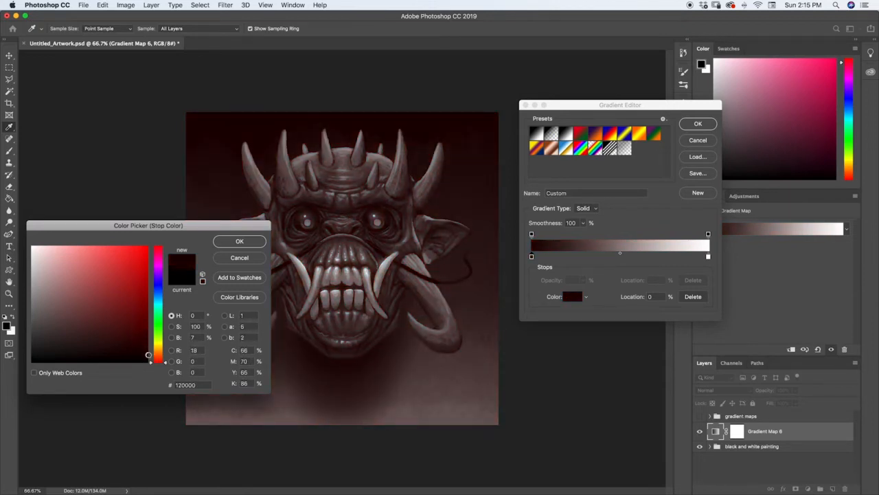
{"action": "left_click", "coordinate": [239, 241]}
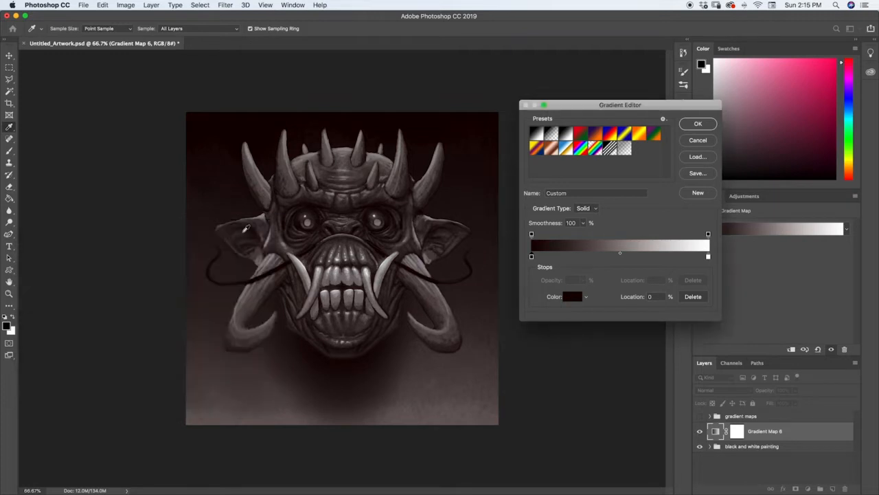
Change the gradient's white end stop to a pale cyan, #ecfdff.
{"action": "double_click", "coordinate": [707, 257]}
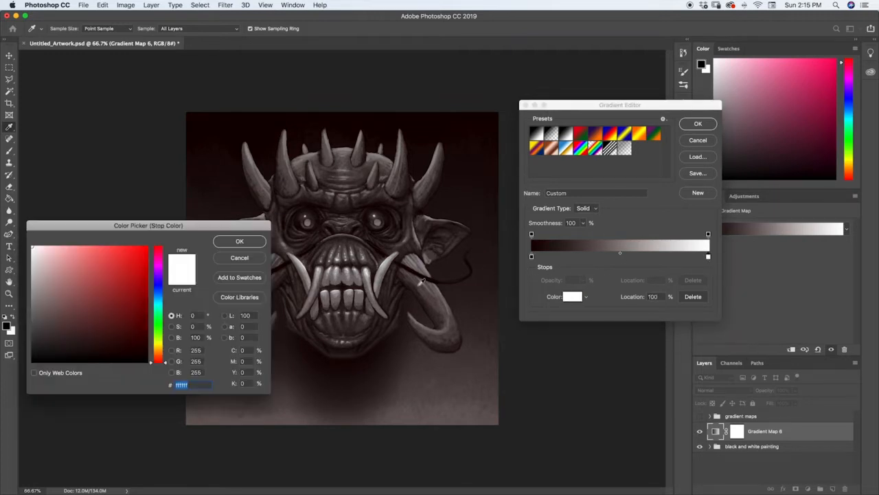
{"action": "left_click", "coordinate": [159, 303]}
{"action": "left_click_drag", "start_coordinate": [72, 250], "coordinate": [45, 246]}
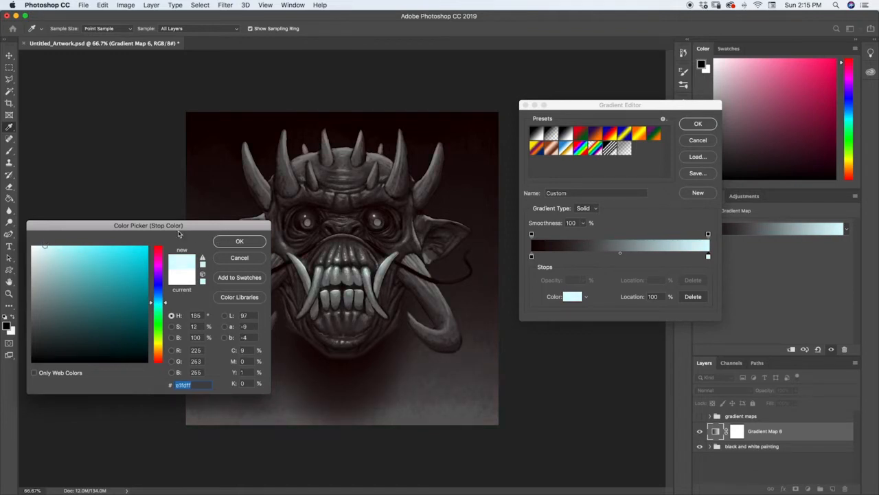
{"action": "left_click", "coordinate": [228, 241]}
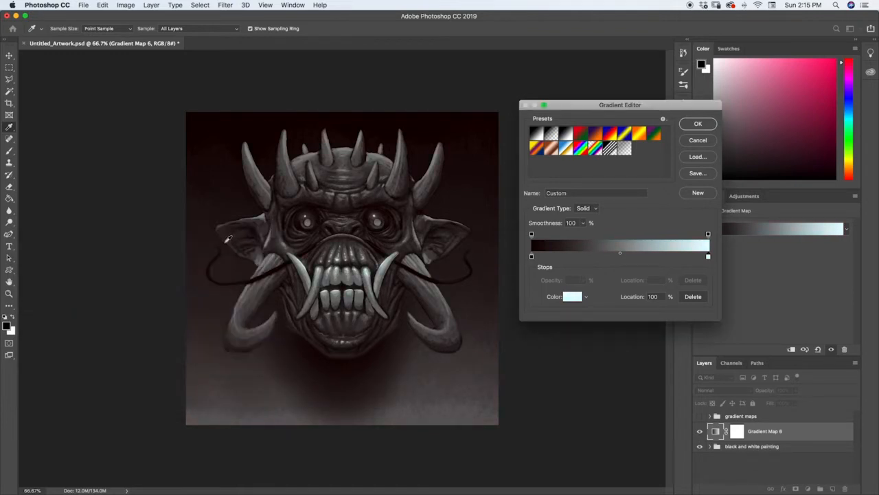
Check the gradient's dark and light end stops and inspect the light stop's color.
{"action": "left_click", "coordinate": [532, 257]}
{"action": "left_click", "coordinate": [709, 256]}
{"action": "left_click", "coordinate": [572, 297]}
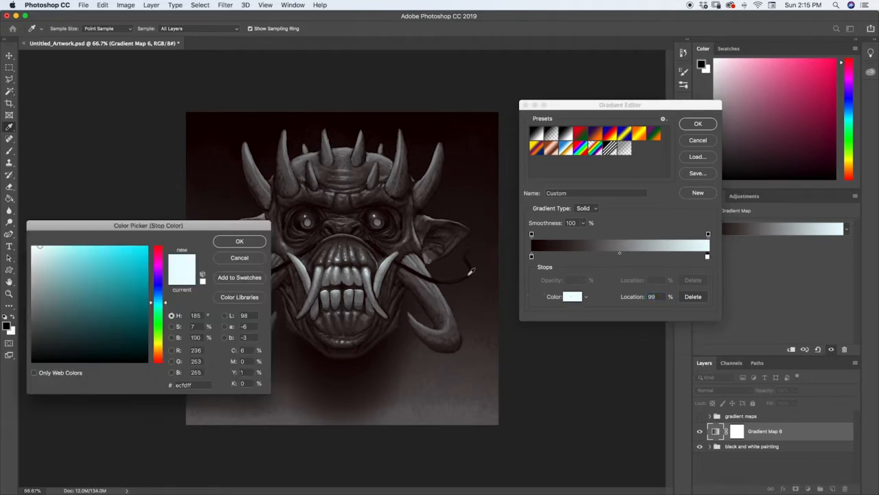
{"action": "left_click", "coordinate": [238, 241]}
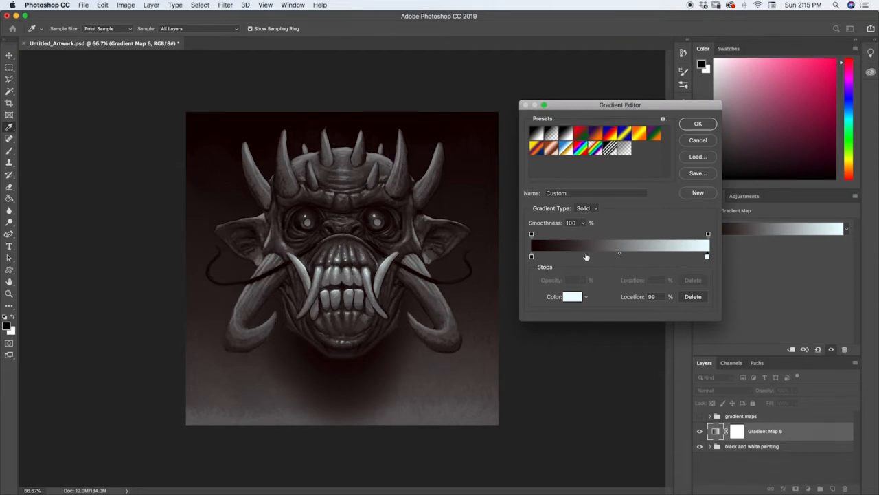
Add a midtone color stop at 45% of the gradient and set it to green, #68b46b.
{"action": "left_click", "coordinate": [611, 260]}
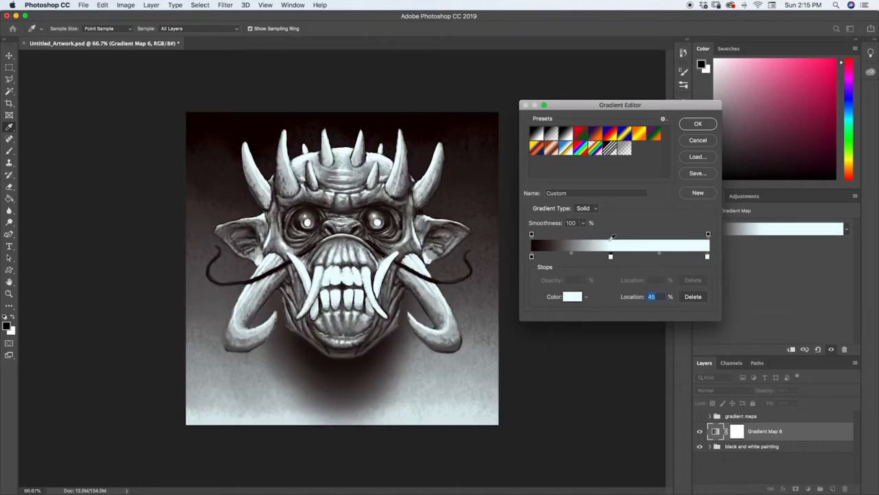
{"action": "left_click", "coordinate": [572, 296]}
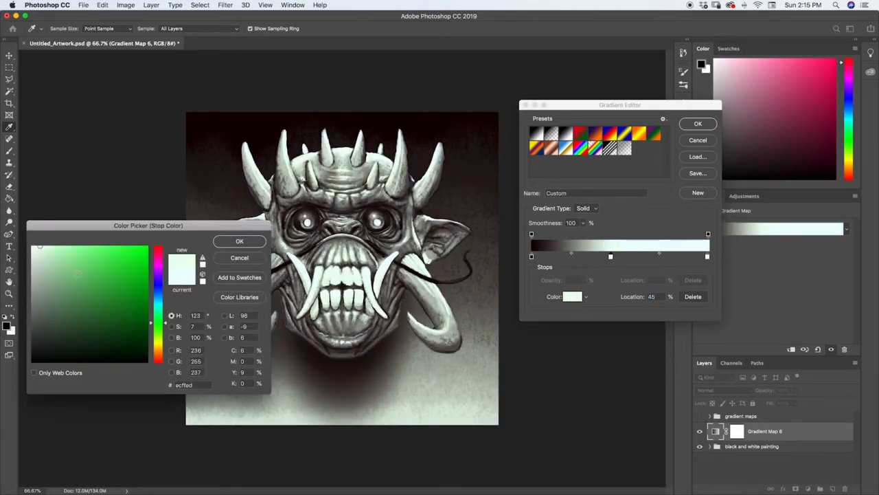
{"action": "mouse_move", "coordinate": [77, 274]}
{"action": "left_mouse_down"}
{"action": "mouse_move", "coordinate": [54, 246]}
{"action": "mouse_move", "coordinate": [82, 298]}
{"action": "mouse_move", "coordinate": [80, 279]}
{"action": "left_mouse_up"}
{"action": "left_click", "coordinate": [236, 242]}
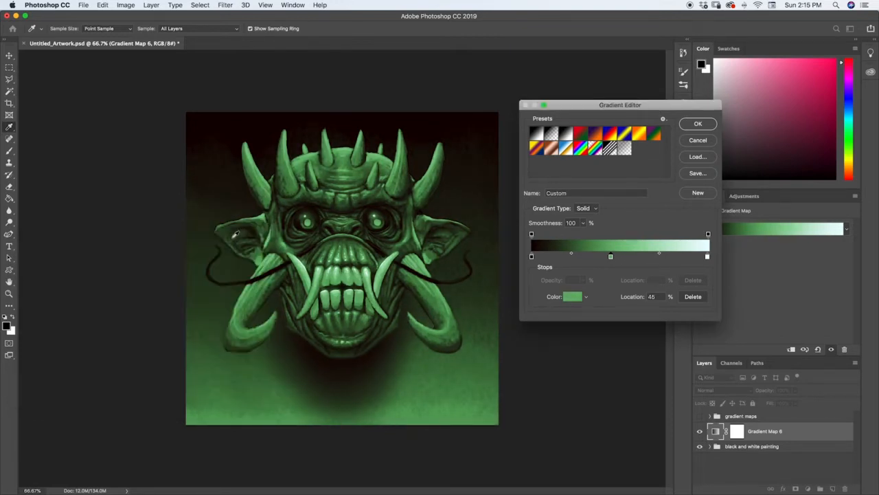
Move the light end stop to 100% and add a cyan #70e0ea stop at 77%.
{"action": "left_click", "coordinate": [708, 256]}
{"action": "left_click_drag", "start_coordinate": [706, 257], "coordinate": [718, 254]}
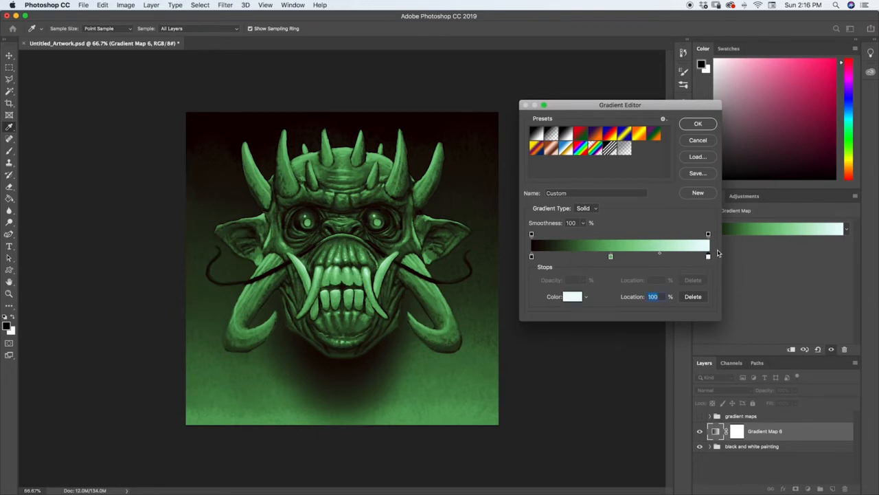
{"action": "left_click", "coordinate": [667, 256]}
{"action": "left_click", "coordinate": [572, 296]}
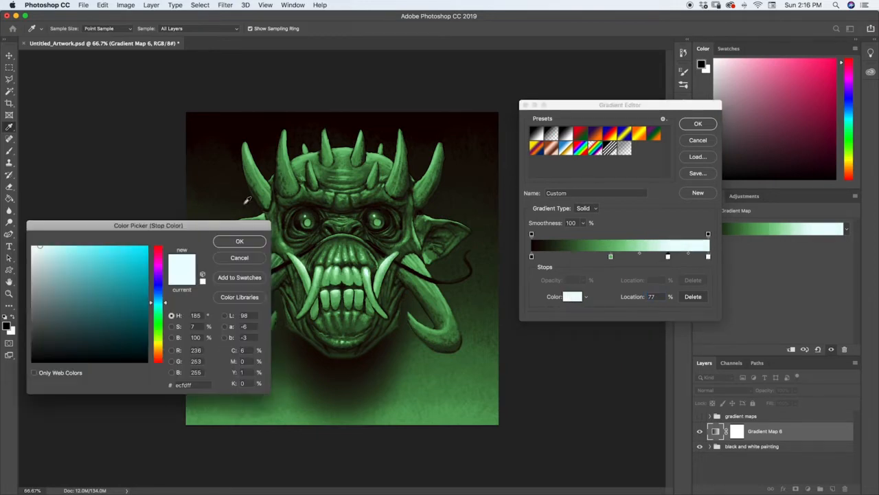
{"action": "left_click_drag", "start_coordinate": [114, 264], "coordinate": [92, 254]}
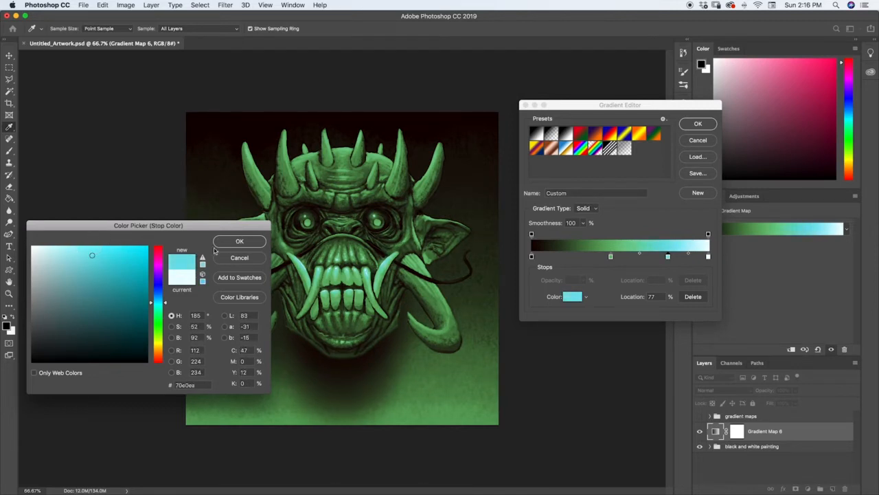
{"action": "left_click", "coordinate": [241, 245]}
Move the cyan stop to about 64% and the pale light stop to 79%.
{"action": "left_click_drag", "start_coordinate": [670, 256], "coordinate": [646, 261]}
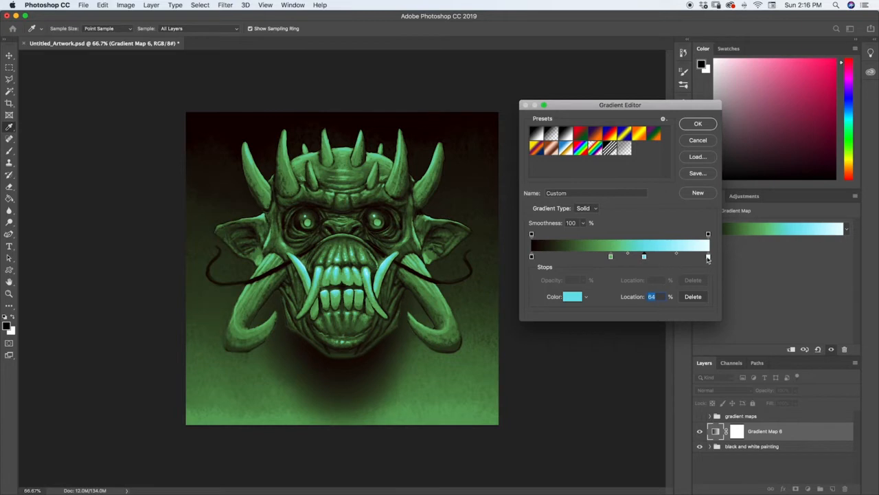
{"action": "double_click", "coordinate": [709, 258]}
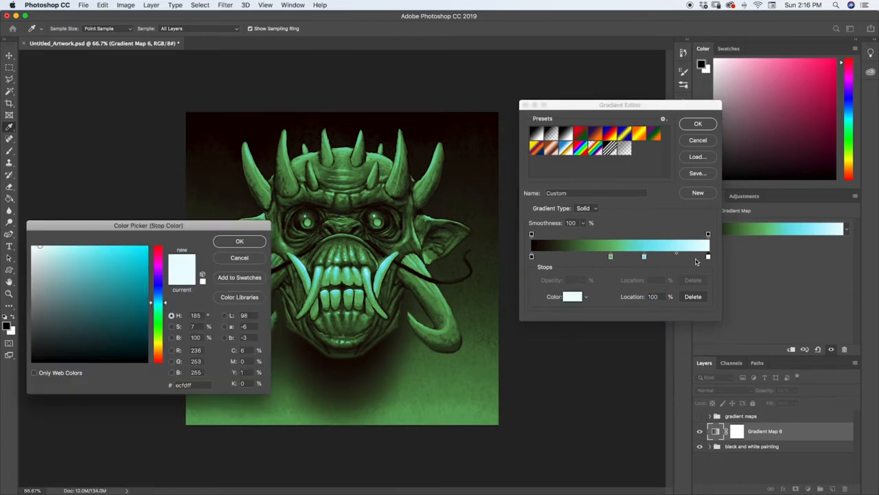
{"action": "left_click", "coordinate": [239, 241]}
{"action": "left_click_drag", "start_coordinate": [708, 258], "coordinate": [670, 258]}
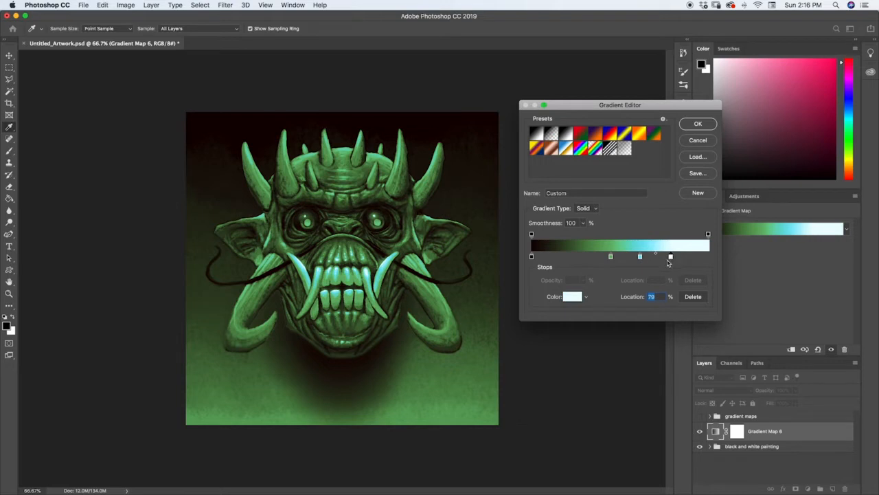
Add a shadow color stop at 21% of the gradient and set it to dark brown, #5a3921.
{"action": "left_click", "coordinate": [568, 258]}
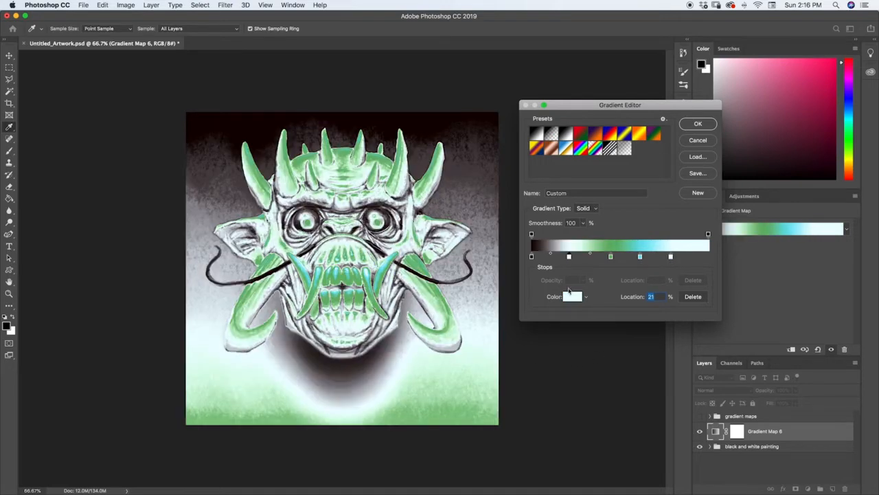
{"action": "left_click", "coordinate": [570, 296]}
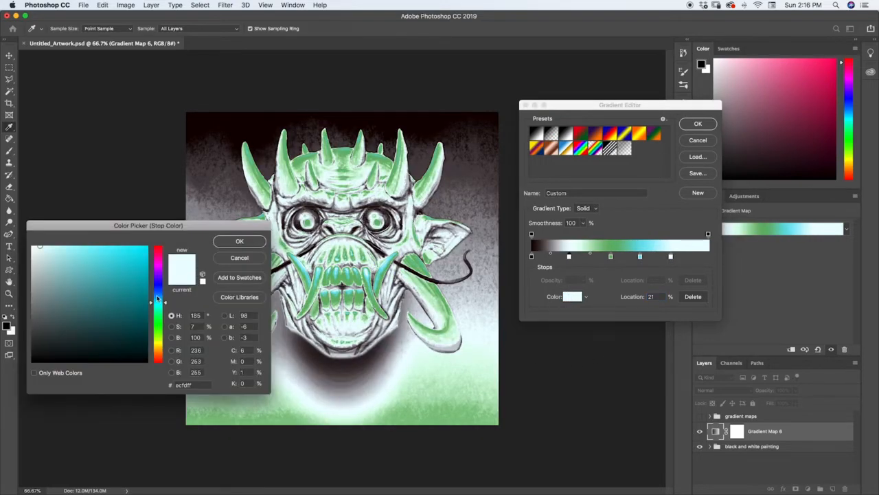
{"action": "left_click", "coordinate": [158, 355]}
{"action": "left_click_drag", "start_coordinate": [127, 304], "coordinate": [105, 318]}
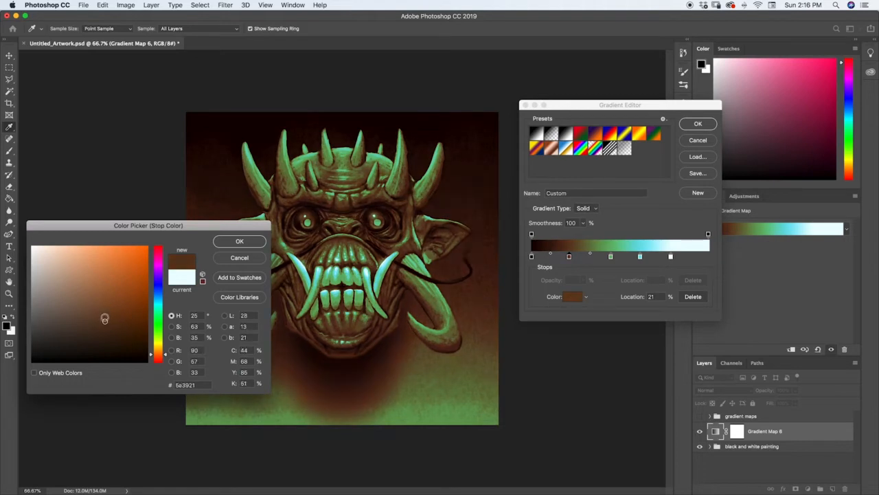
{"action": "left_click", "coordinate": [237, 245]}
Add a color stop at 30% between the brown and green stops, set it to a dark olive green, and apply the gradient.
{"action": "left_click_drag", "start_coordinate": [568, 260], "coordinate": [606, 259]}
{"action": "left_click", "coordinate": [583, 258]}
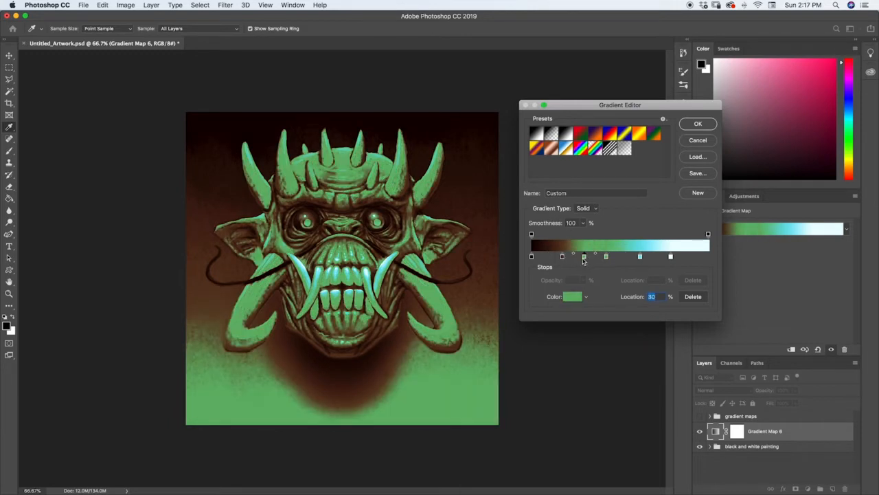
{"action": "left_click", "coordinate": [574, 296]}
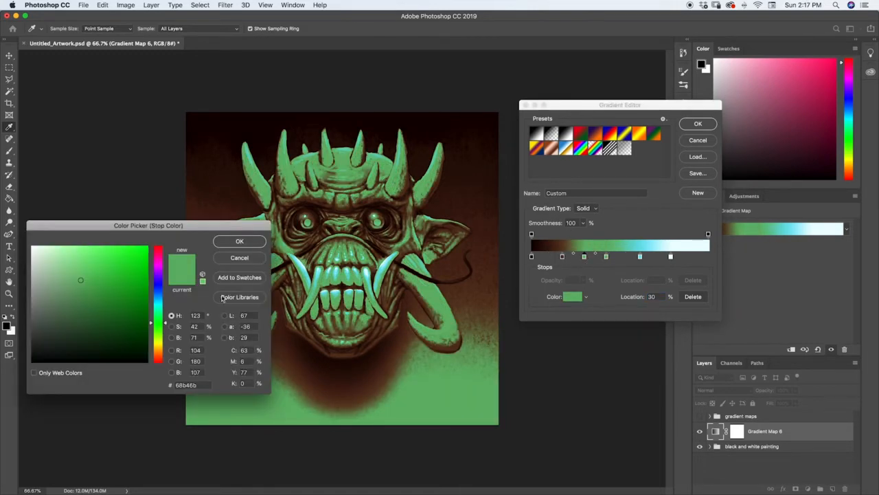
{"action": "left_click", "coordinate": [155, 335]}
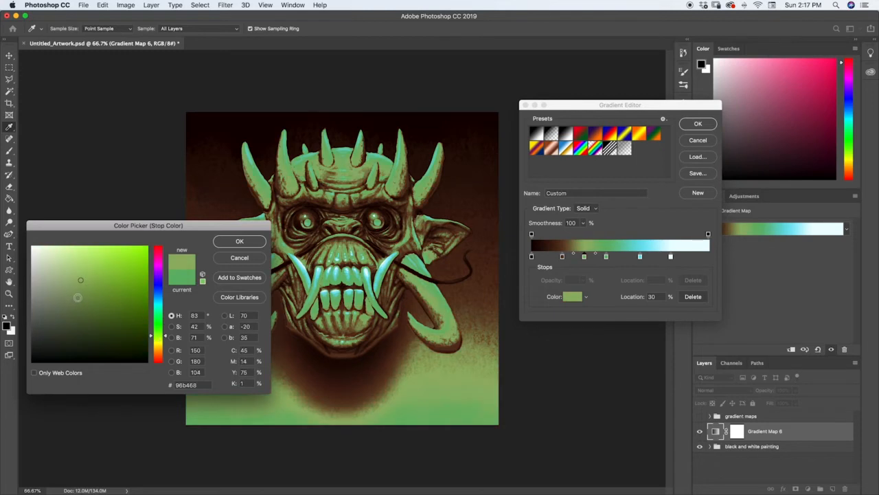
{"action": "left_click", "coordinate": [77, 297]}
{"action": "left_click_drag", "start_coordinate": [81, 289], "coordinate": [87, 280]}
{"action": "mouse_move", "coordinate": [92, 286]}
{"action": "left_mouse_down"}
{"action": "mouse_move", "coordinate": [91, 300]}
{"action": "mouse_move", "coordinate": [100, 302]}
{"action": "left_mouse_up"}
{"action": "left_click", "coordinate": [239, 241]}
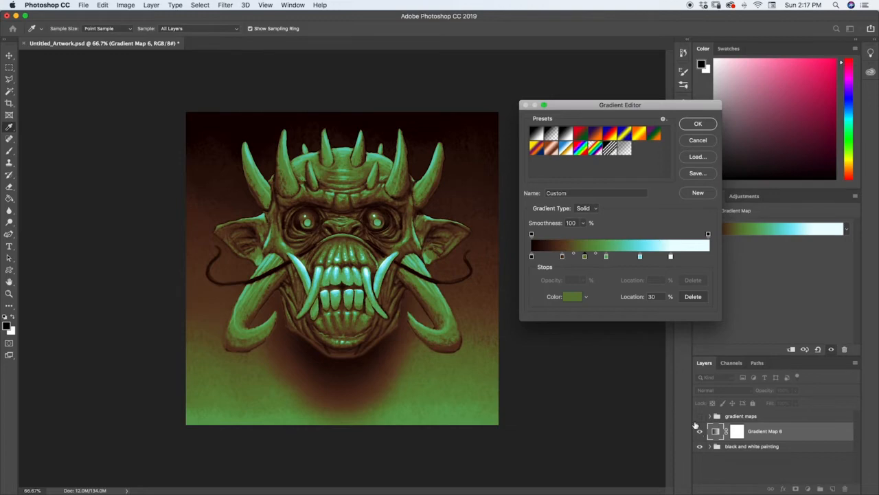
{"action": "left_click", "coordinate": [695, 125]}
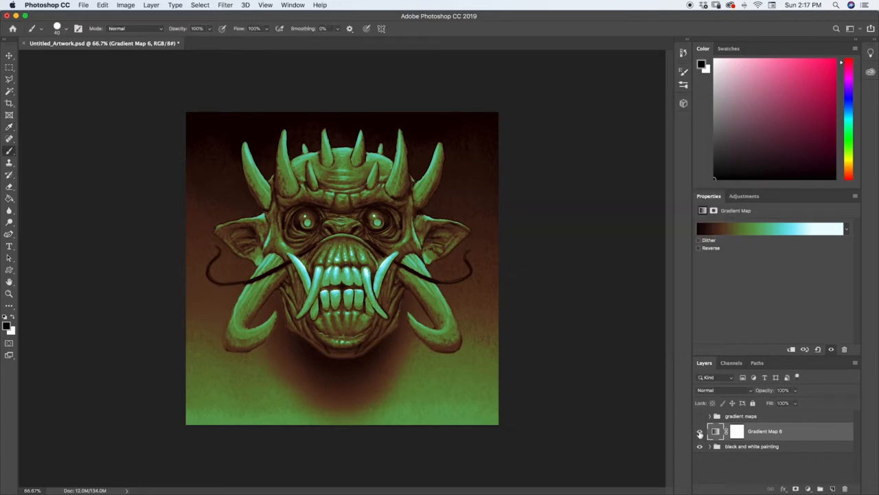
Toggle the Gradient Map 6 layer's visibility to compare the colorized creature with the black-and-white painting.
{"action": "left_click", "coordinate": [700, 432]}
{"action": "left_click", "coordinate": [700, 432]}
{"action": "left_click", "coordinate": [700, 432]}
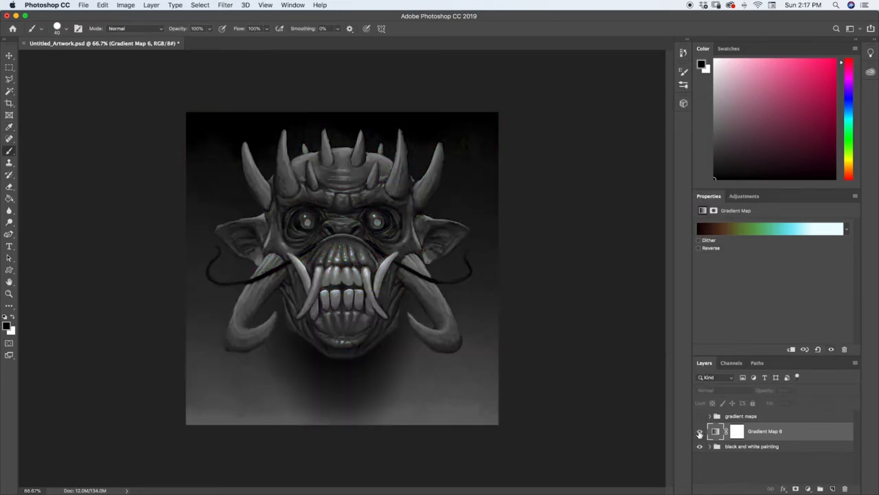
{"action": "left_click", "coordinate": [700, 432]}
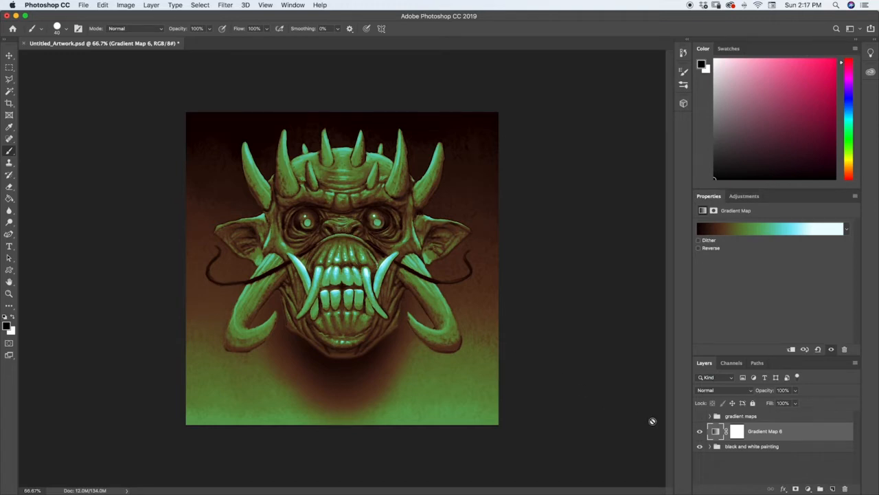
Show the gradient maps group in place of Gradient Map 6, examine its masked layers, and switch back to Gradient Map 6.
{"action": "left_click", "coordinate": [700, 430]}
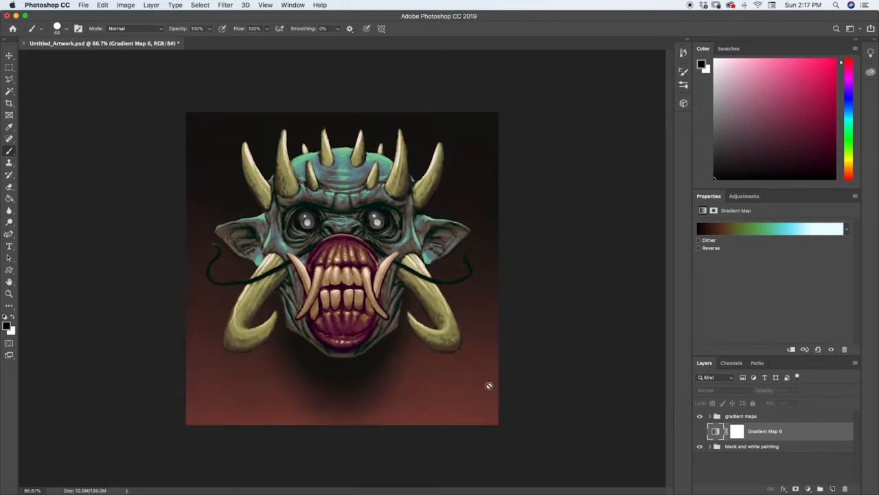
{"action": "left_click", "coordinate": [709, 416]}
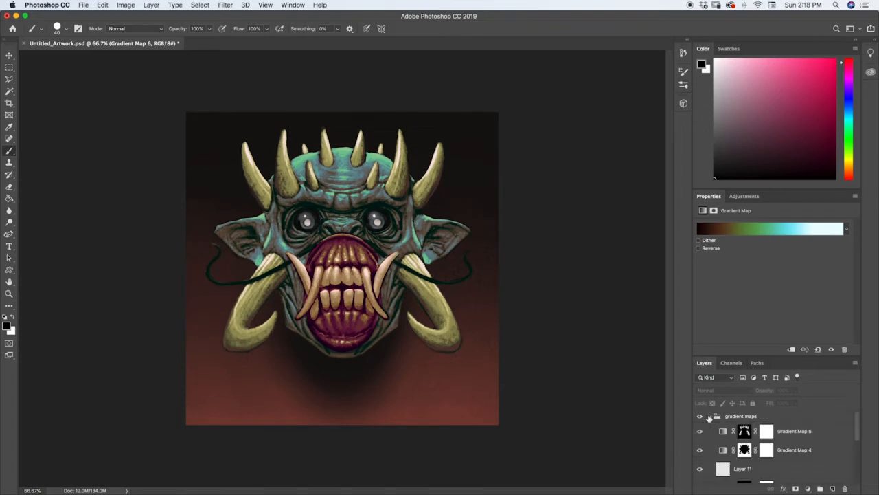
{"action": "left_click_drag", "start_coordinate": [856, 428], "coordinate": [856, 410]}
{"action": "left_click", "coordinate": [710, 416]}
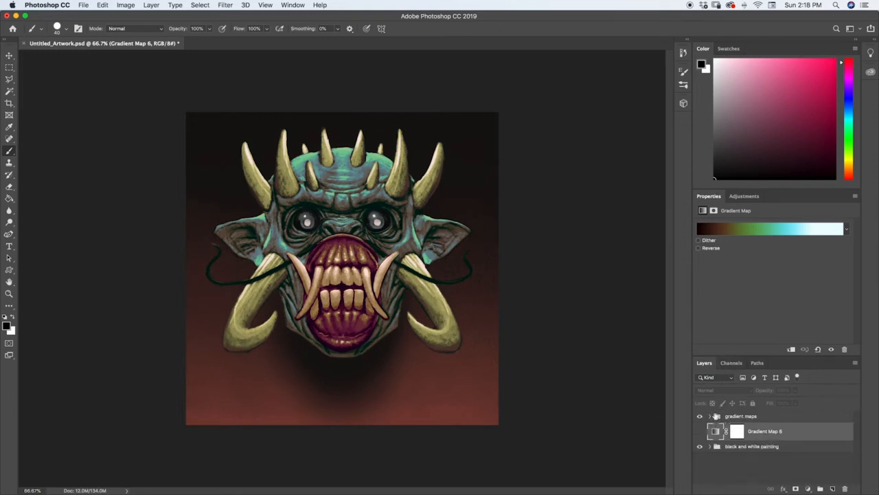
{"action": "left_click", "coordinate": [710, 416]}
{"action": "left_click", "coordinate": [710, 417]}
{"action": "left_click", "coordinate": [700, 431]}
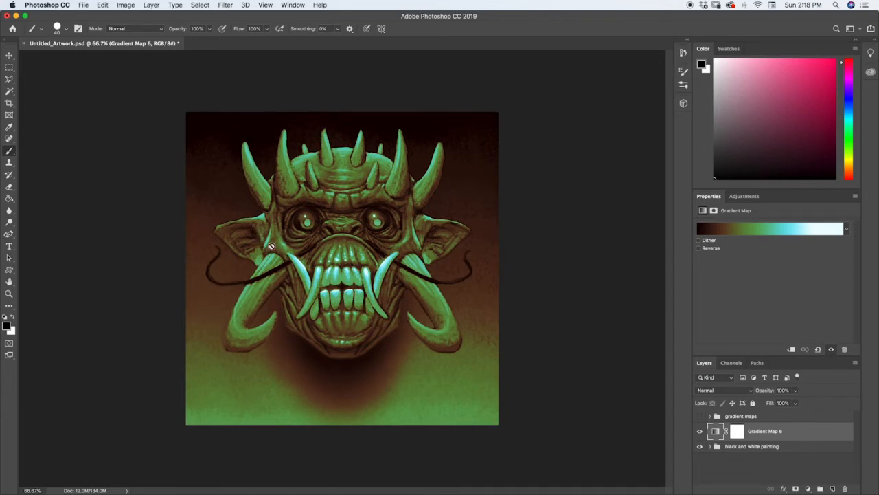
Compare the painting with and without Gradient Map 6 to examine how its colors fall on shadows and highlights.
{"action": "left_click", "coordinate": [700, 430]}
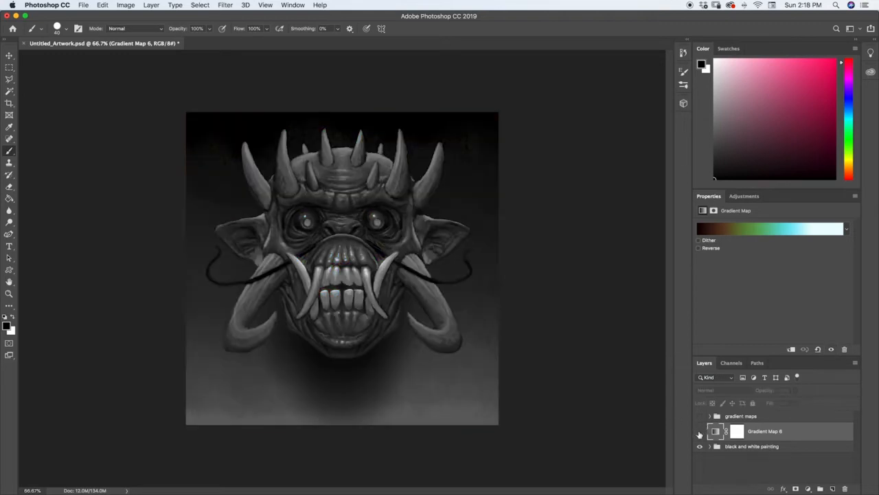
{"action": "left_click", "coordinate": [700, 431]}
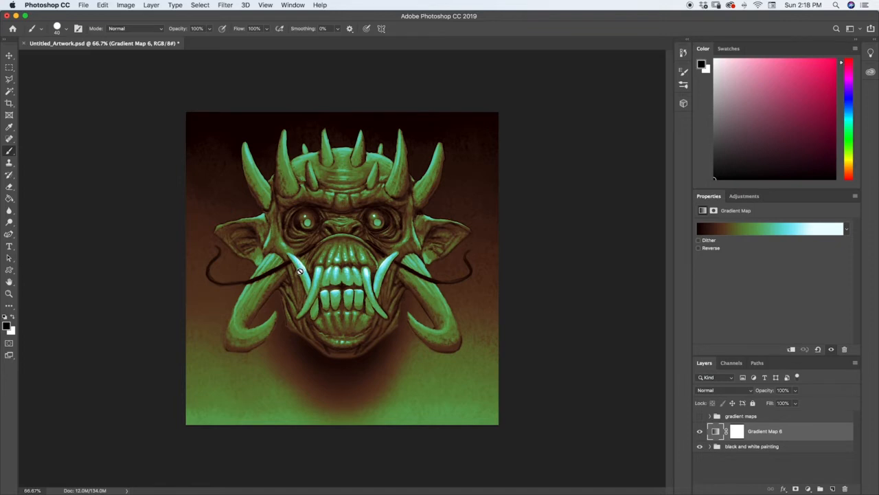
{"action": "left_click", "coordinate": [699, 431]}
{"action": "left_click", "coordinate": [699, 432]}
{"action": "left_click", "coordinate": [699, 431]}
{"action": "left_click", "coordinate": [700, 431]}
Add a second Gradient Map adjustment layer above Gradient Map 6 and hide Gradient Map 6.
{"action": "left_click", "coordinate": [808, 488]}
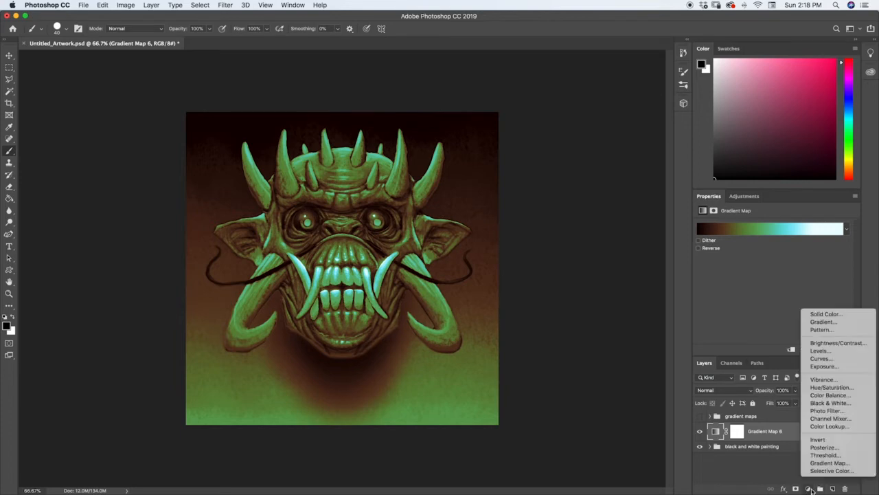
{"action": "left_click", "coordinate": [812, 465]}
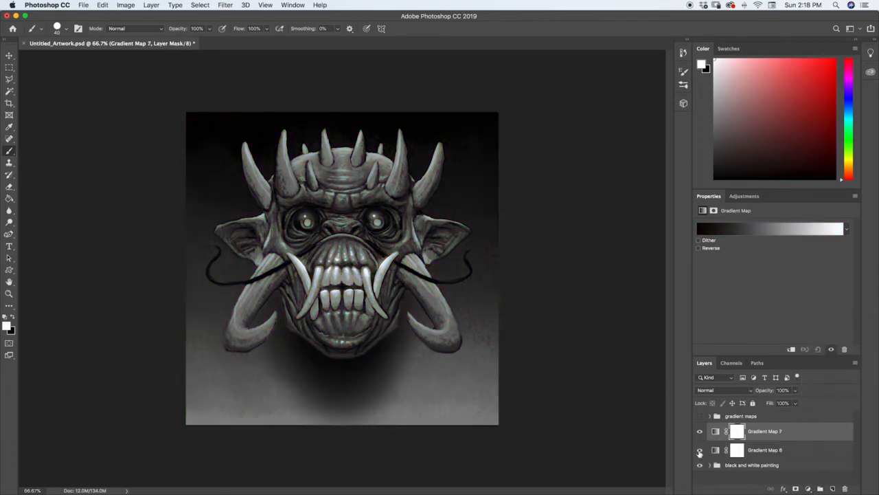
{"action": "left_click", "coordinate": [700, 450]}
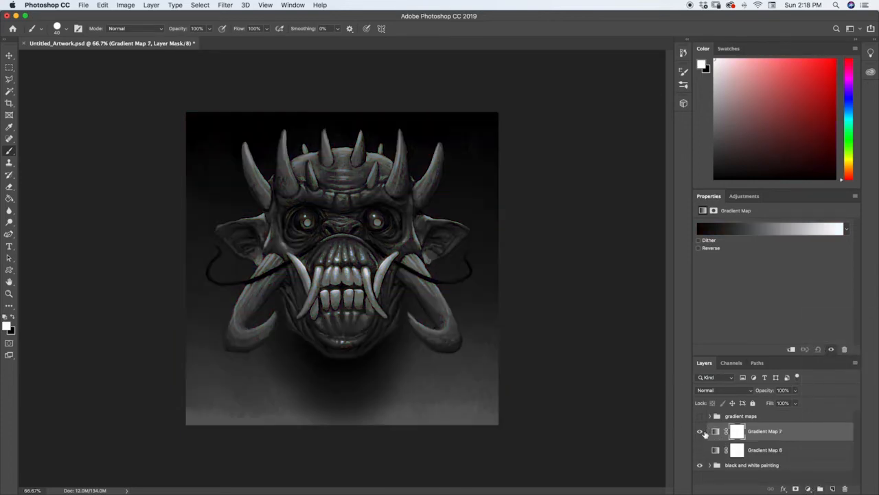
{"action": "left_click", "coordinate": [715, 431]}
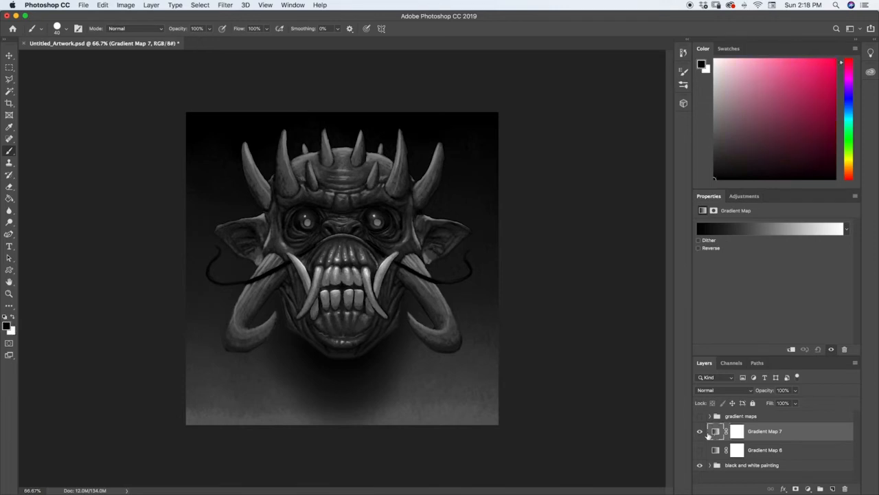
Open the new layer's gradient for editing and try the Spectrum preset and the rainbow preset beside it.
{"action": "left_click", "coordinate": [716, 232]}
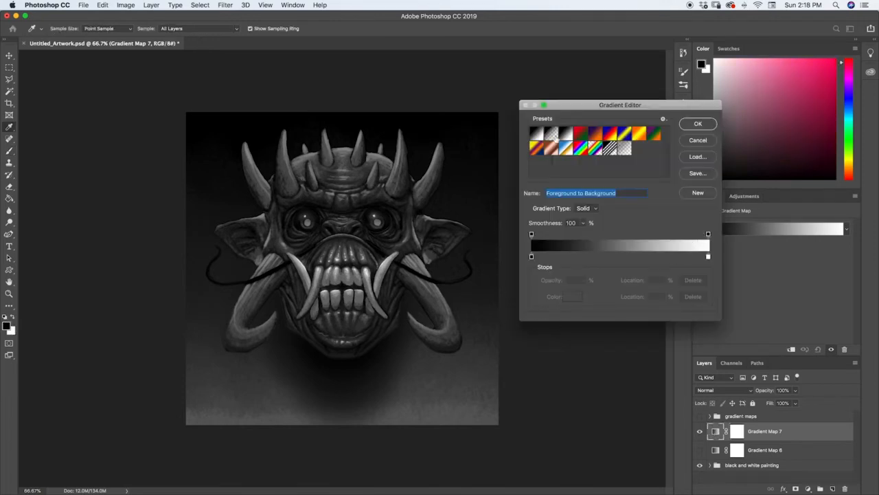
{"action": "left_click_drag", "start_coordinate": [583, 108], "coordinate": [575, 110]}
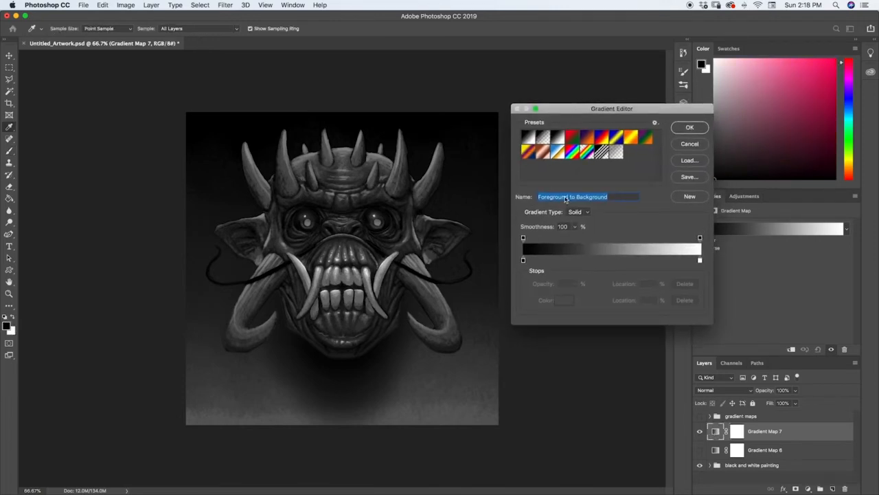
{"action": "left_click", "coordinate": [574, 150]}
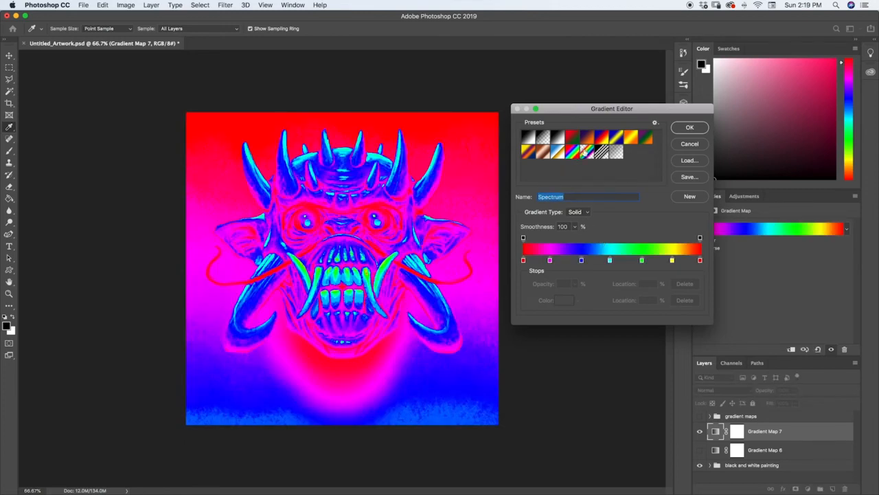
{"action": "left_click", "coordinate": [586, 152]}
{"action": "left_click", "coordinate": [574, 151]}
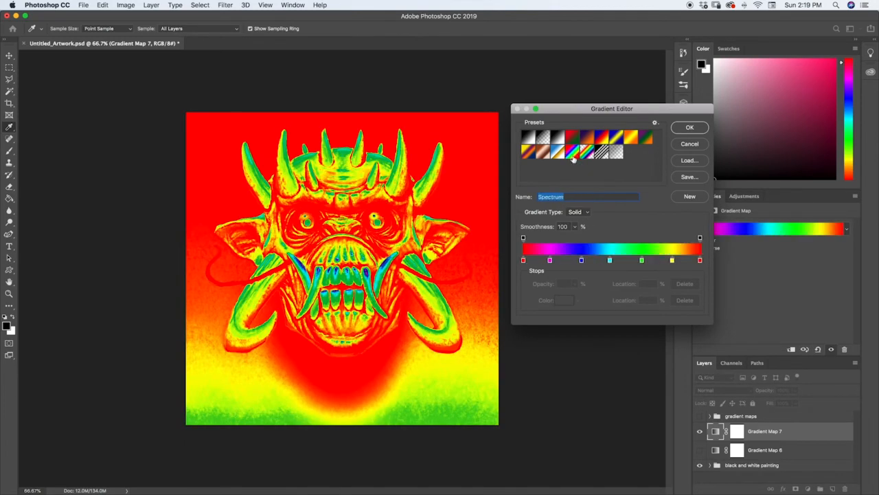
Try the Chrome and Copper presets, and add a second blue stop near the dark end of the Chrome gradient.
{"action": "left_click", "coordinate": [557, 156]}
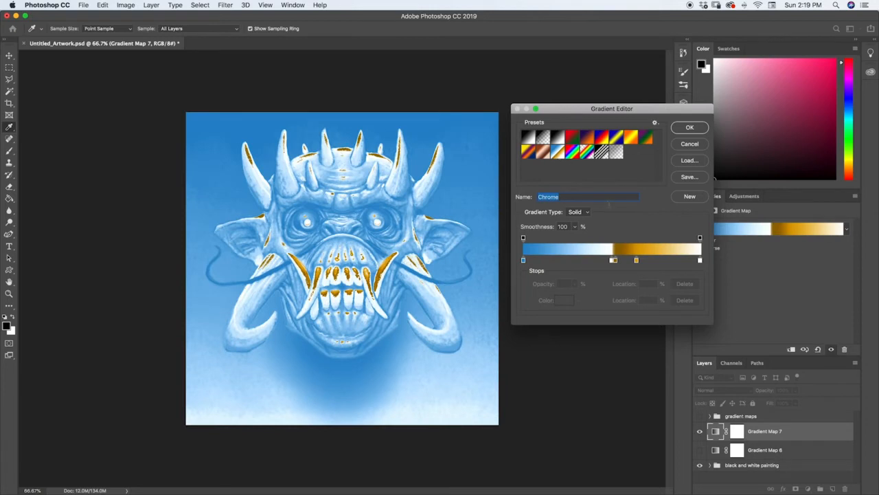
{"action": "left_click", "coordinate": [547, 156]}
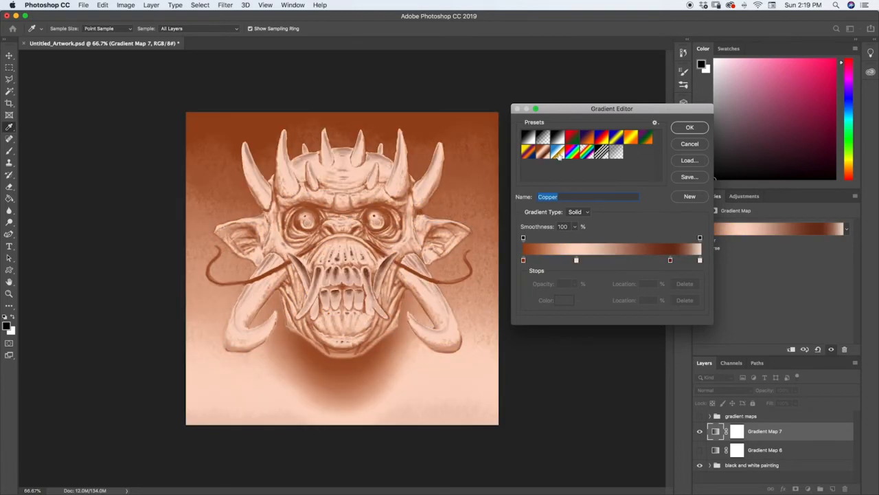
{"action": "left_click", "coordinate": [558, 155]}
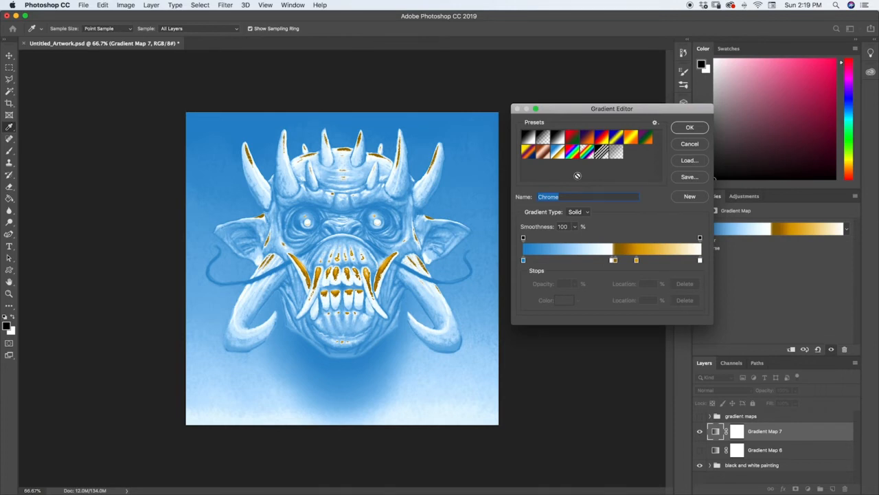
{"action": "mouse_move", "coordinate": [525, 261]}
{"action": "left_mouse_down"}
{"action": "mouse_move", "coordinate": [565, 268]}
{"action": "mouse_move", "coordinate": [520, 258]}
{"action": "mouse_move", "coordinate": [520, 246]}
{"action": "left_mouse_up"}
{"action": "left_click", "coordinate": [552, 259]}
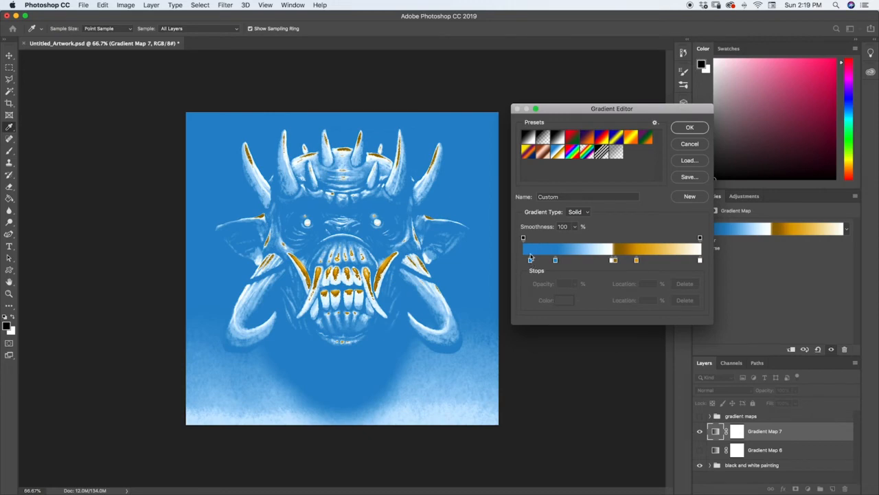
Try multi-color presets on the creature, including Red, Green; Violet, Orange; Blue, Red, Yellow; and Orange, Yellow, Orange.
{"action": "left_click", "coordinate": [530, 154]}
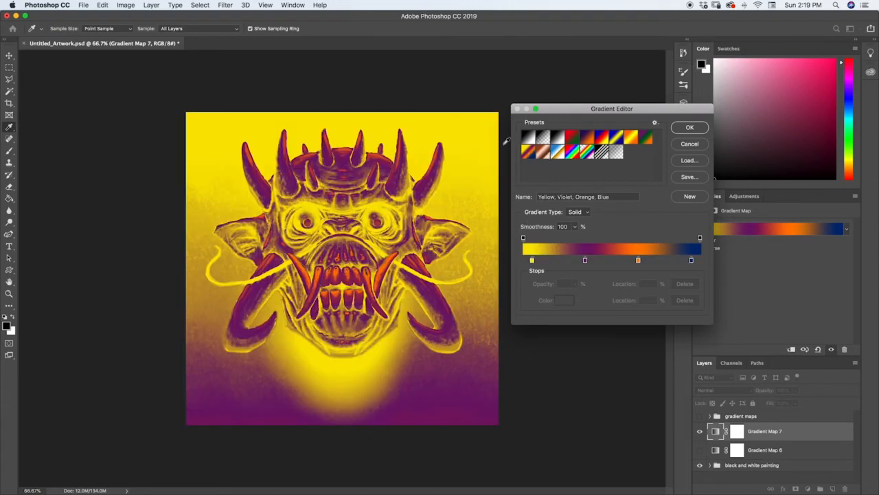
{"action": "left_click", "coordinate": [527, 137]}
{"action": "left_click", "coordinate": [570, 139]}
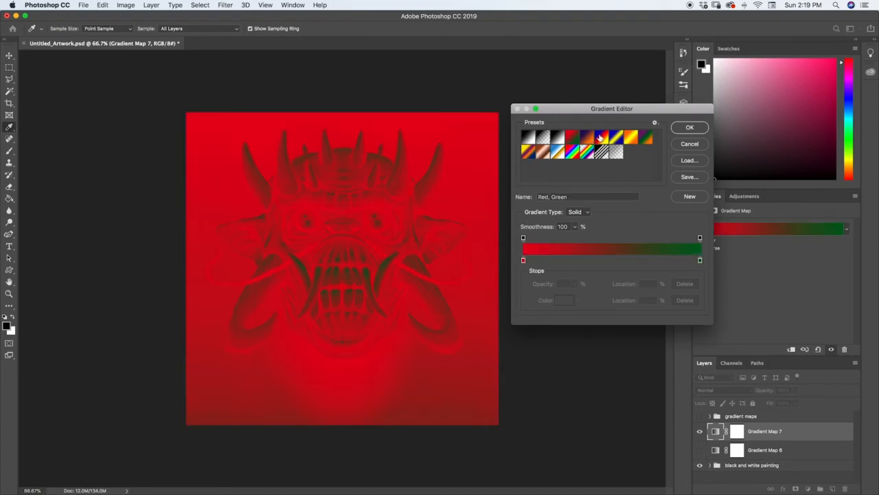
{"action": "left_click", "coordinate": [588, 139]}
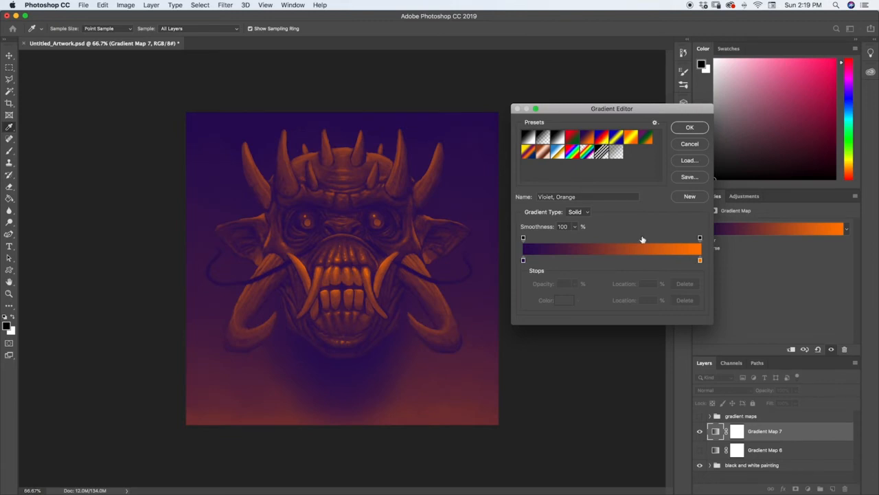
{"action": "left_click", "coordinate": [616, 137]}
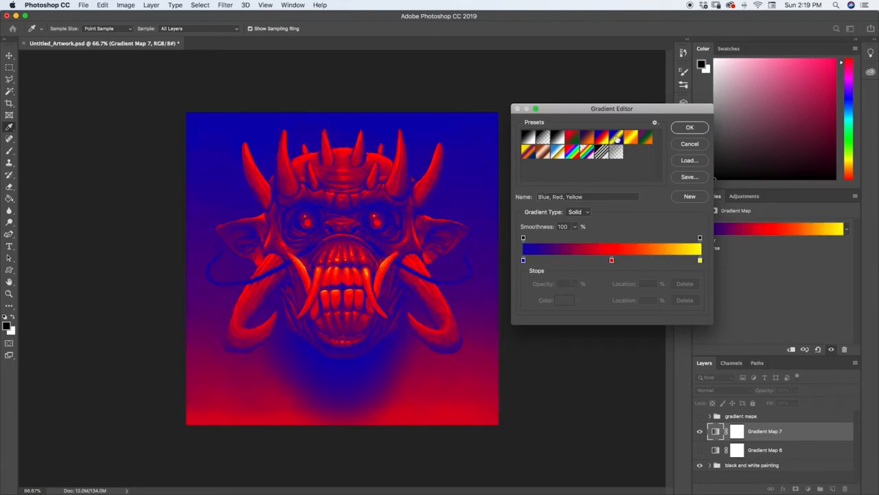
{"action": "left_click", "coordinate": [617, 140]}
{"action": "left_click", "coordinate": [631, 137]}
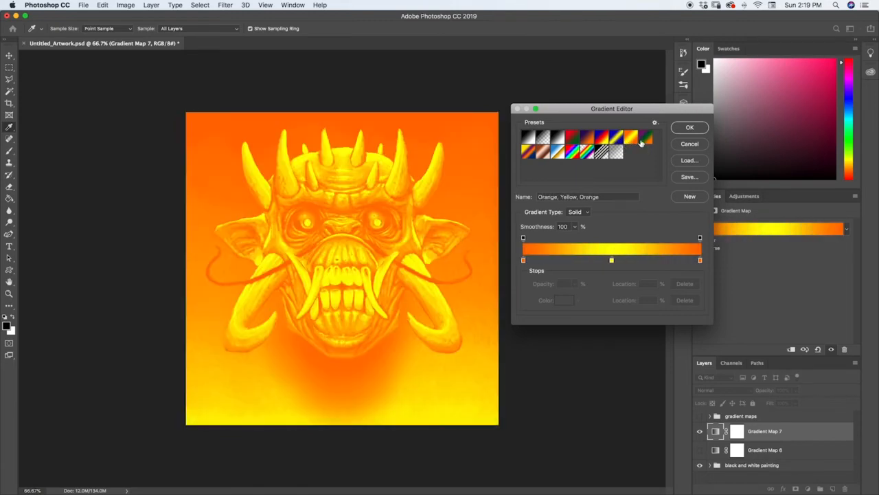
Try the Violet, Green, Orange; Yellow, Violet, Orange, Blue; and Spectrum presets, and discard the gradient changes.
{"action": "left_click", "coordinate": [645, 140]}
{"action": "left_click", "coordinate": [632, 138]}
{"action": "left_click", "coordinate": [646, 138]}
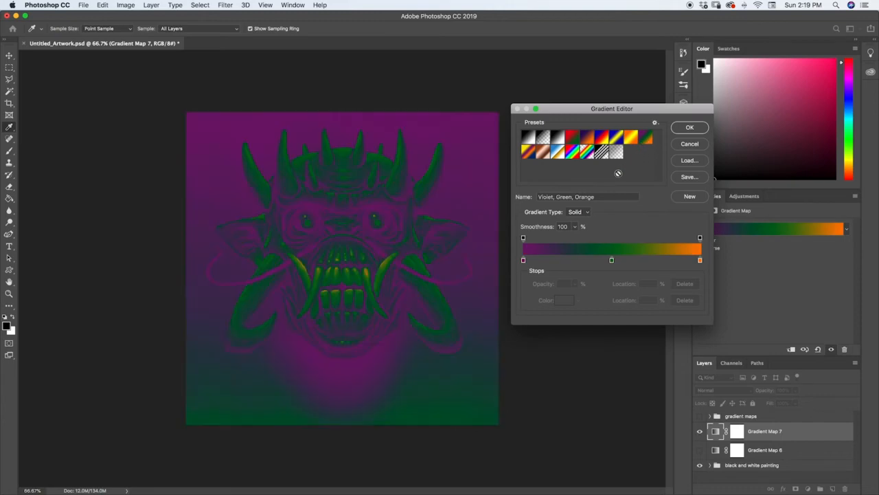
{"action": "left_click", "coordinate": [533, 154]}
{"action": "left_click", "coordinate": [573, 154]}
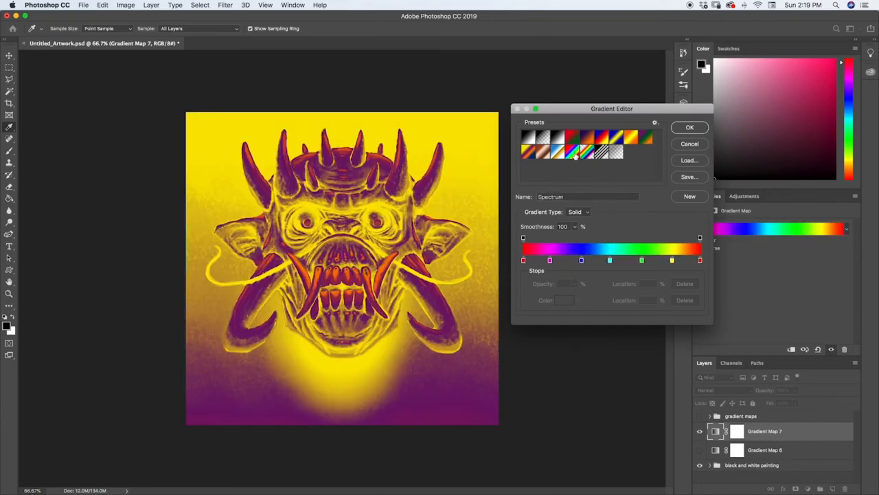
{"action": "left_click", "coordinate": [599, 154]}
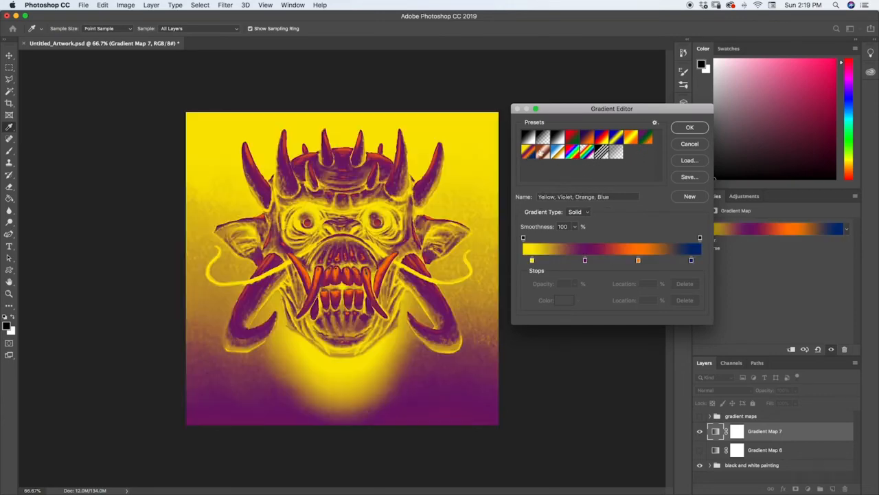
{"action": "left_click", "coordinate": [532, 153]}
{"action": "left_click", "coordinate": [682, 146]}
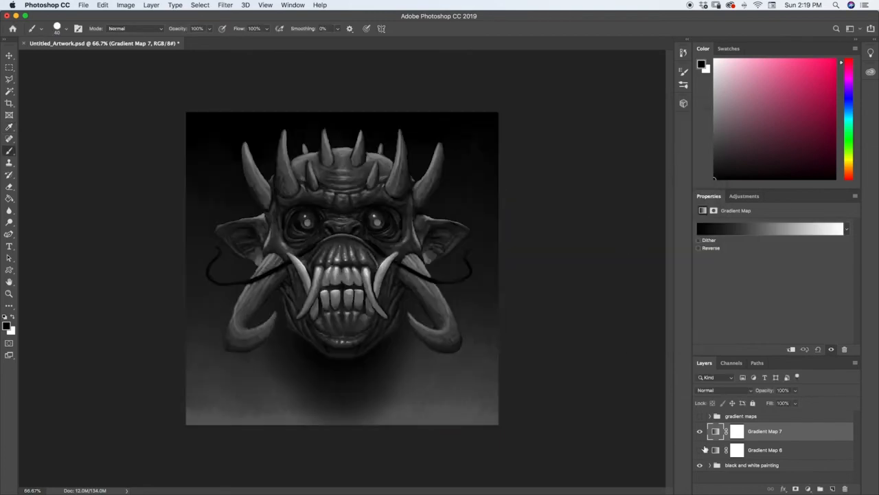
Make the Gradient Map 6 layer visible again beneath the new gradient map.
{"action": "left_click", "coordinate": [700, 450]}
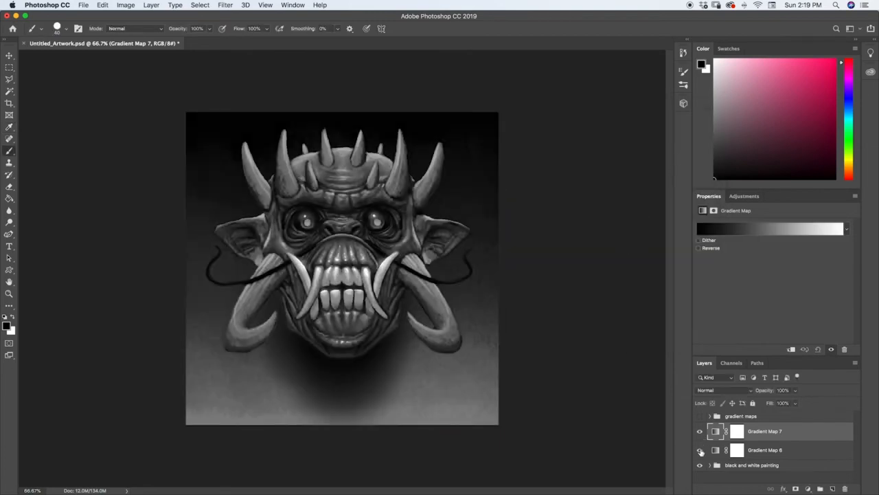
Compare the two gradient maps by toggling their visibility, and delete the Gradient Map 7 layer.
{"action": "left_click", "coordinate": [700, 450]}
{"action": "left_click", "coordinate": [701, 432]}
{"action": "left_click", "coordinate": [700, 450]}
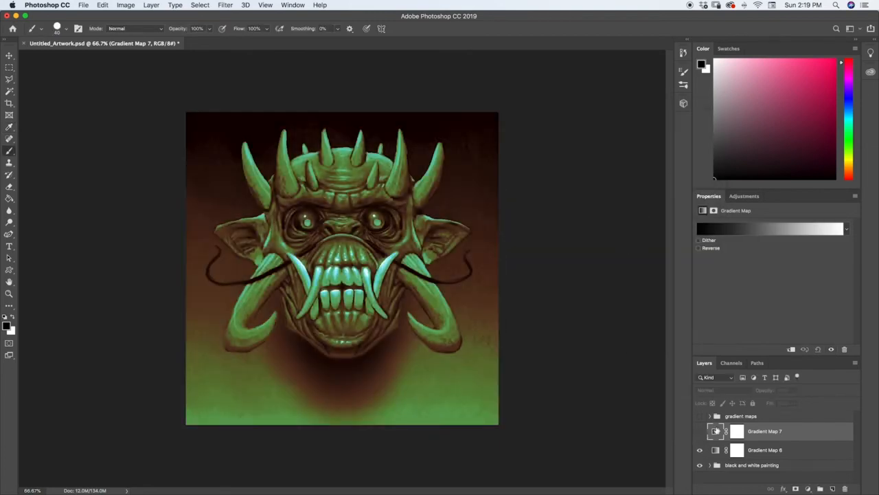
{"action": "left_click", "coordinate": [845, 489]}
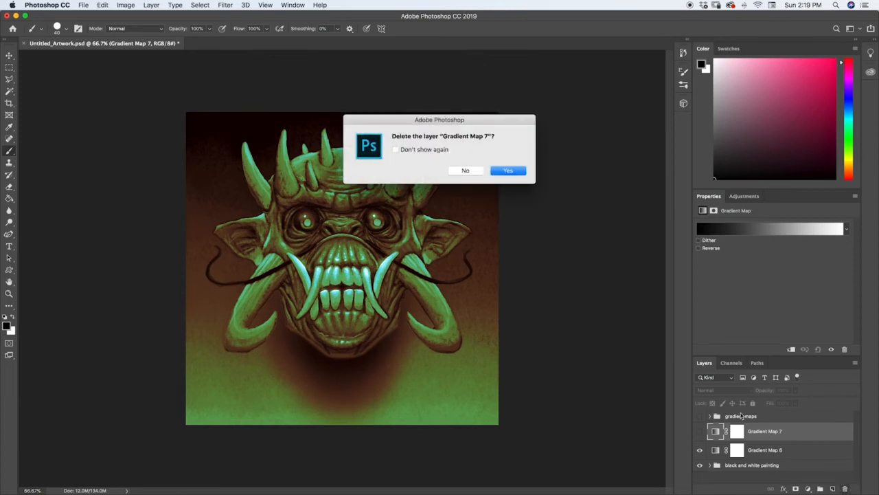
{"action": "left_click", "coordinate": [509, 170]}
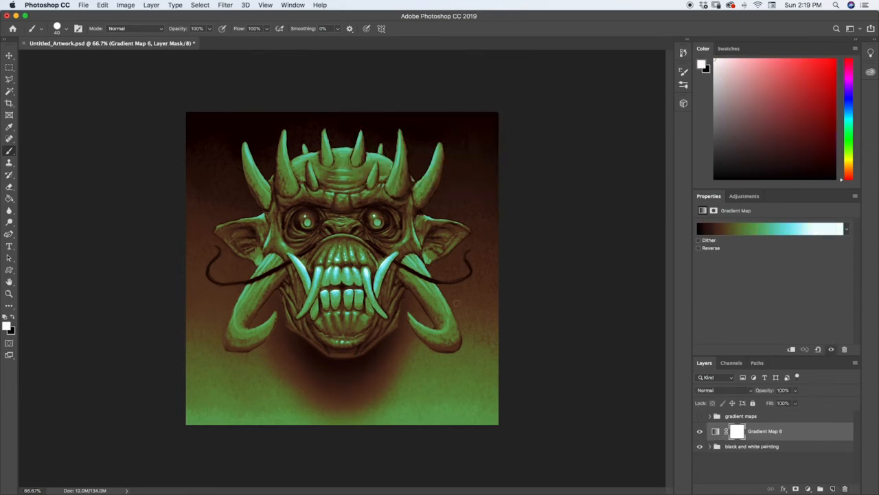
Add a new layer above Gradient Map 6 and choose a light, muted green as the foreground color.
{"action": "left_click", "coordinate": [832, 488]}
{"action": "left_click", "coordinate": [741, 73]}
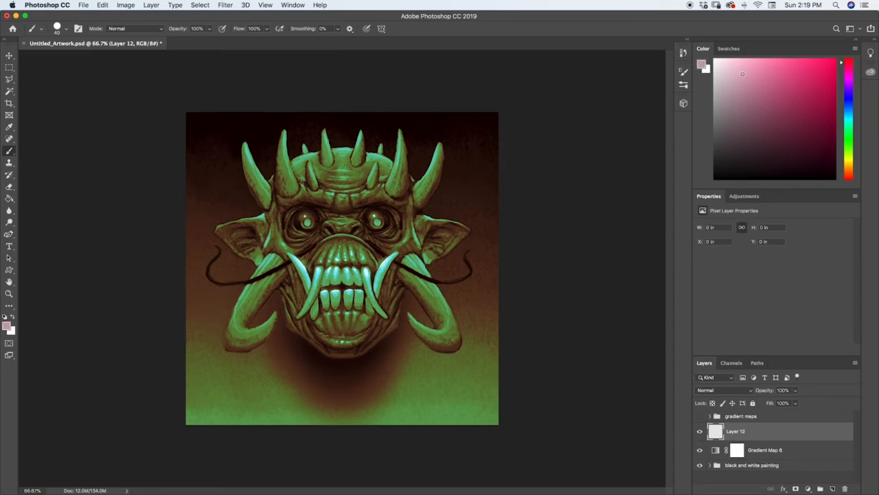
{"action": "left_click", "coordinate": [729, 79]}
{"action": "left_click", "coordinate": [727, 101]}
{"action": "left_click", "coordinate": [728, 110]}
{"action": "left_click", "coordinate": [846, 137]}
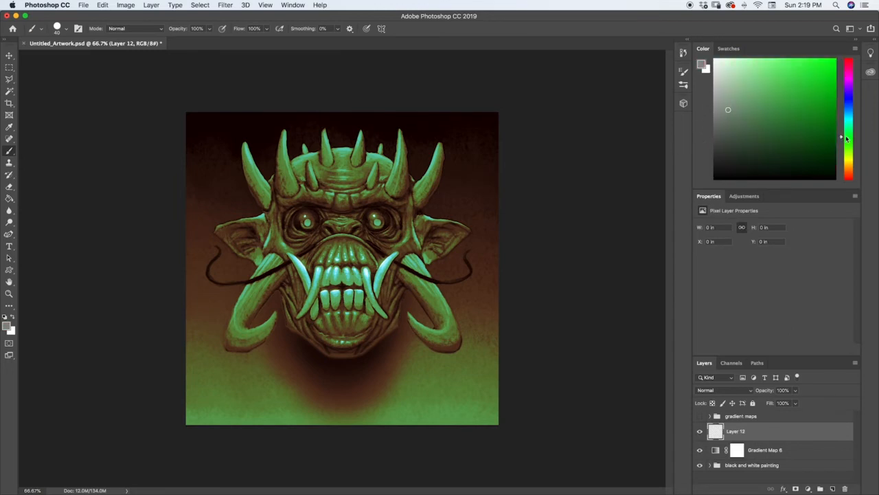
{"action": "left_click", "coordinate": [747, 79]}
{"action": "left_click", "coordinate": [841, 147]}
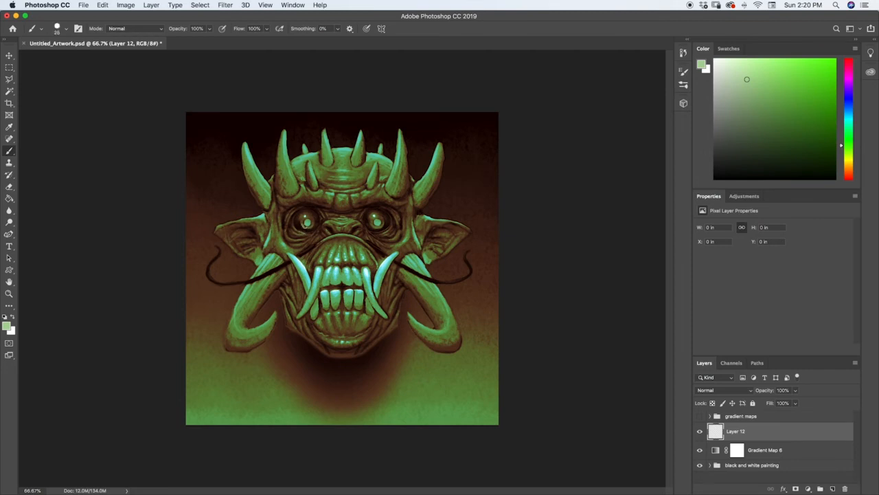
Adjust the brush size and paint a short light green stroke over the creature's eye on the left side of the face.
{"action": "key", "text": "bracketright"}
{"action": "key", "text": "bracketleft"}
{"action": "left_click_drag", "start_coordinate": [303, 225], "coordinate": [312, 226]}
Add another new layer above Layer 12 and set its blend mode to Color.
{"action": "left_click", "coordinate": [833, 489]}
{"action": "left_click", "coordinate": [742, 391]}
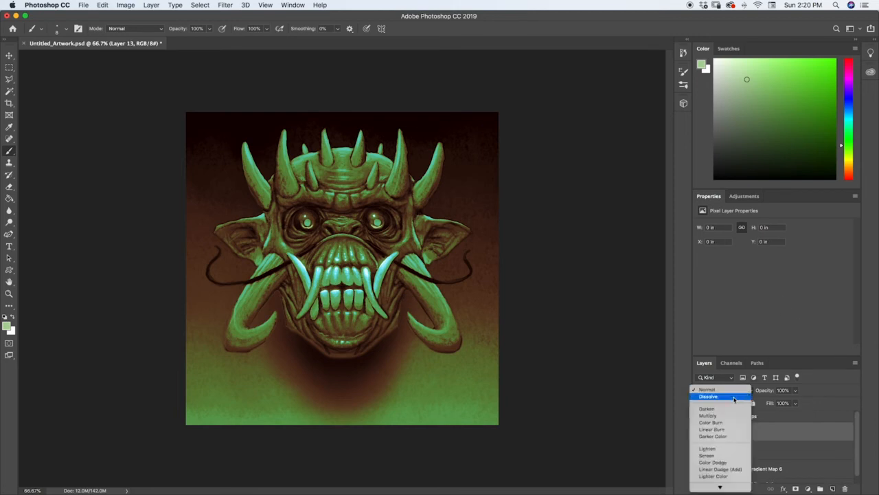
{"action": "mouse_move", "coordinate": [722, 486]}
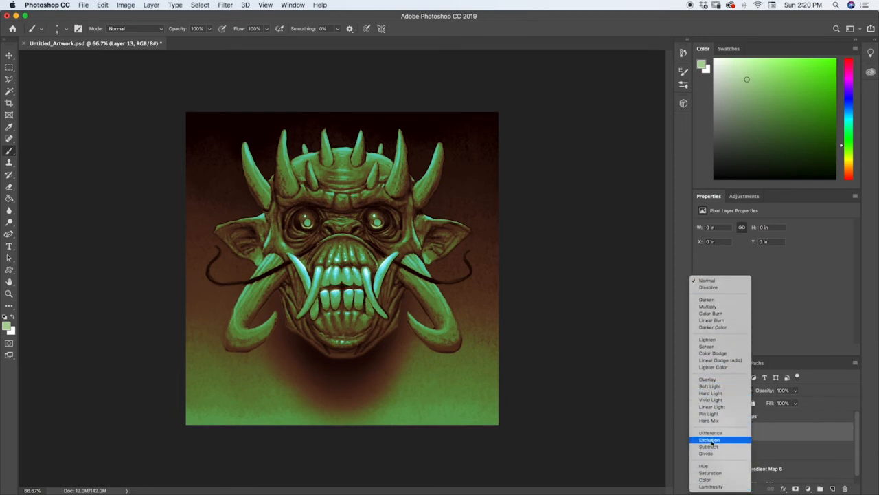
{"action": "left_click", "coordinate": [711, 480]}
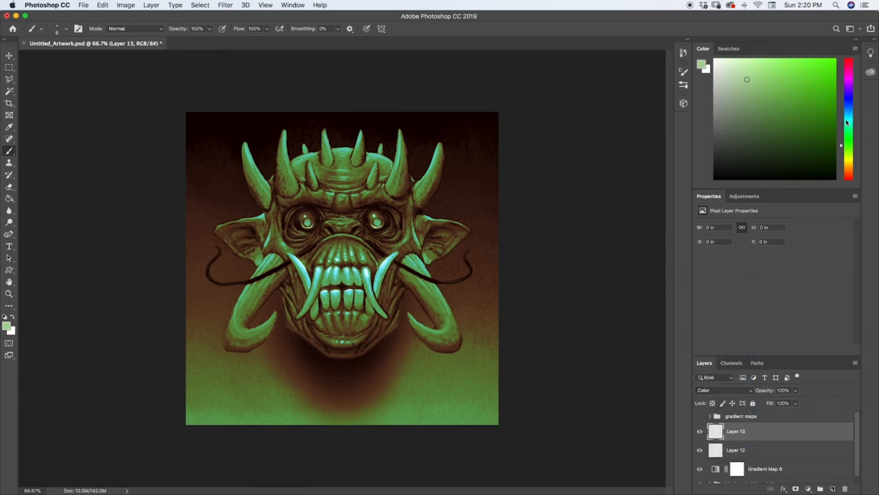
Choose a saturated pink and paint the left part of the creature's upper gums with a 100 px brush.
{"action": "left_click_drag", "start_coordinate": [847, 123], "coordinate": [849, 165]}
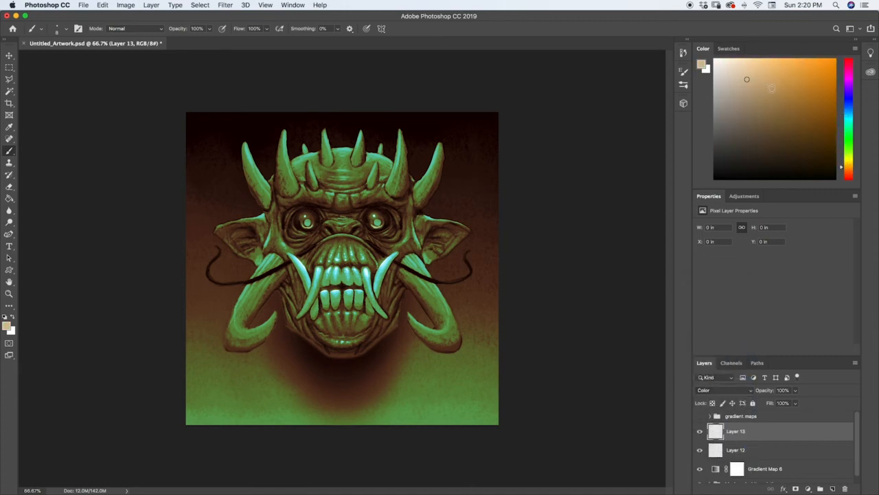
{"action": "left_click", "coordinate": [848, 175]}
{"action": "left_click_drag", "start_coordinate": [781, 85], "coordinate": [797, 78]}
{"action": "left_click", "coordinate": [847, 64]}
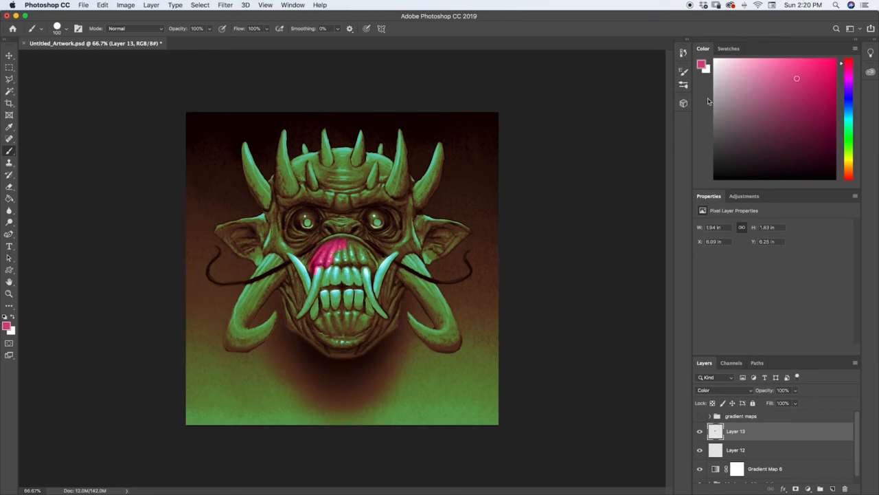
Switch to a softer pink and paint over the upper and lower gums, overlapping the neighboring fangs and tusks.
{"action": "left_click", "coordinate": [759, 78]}
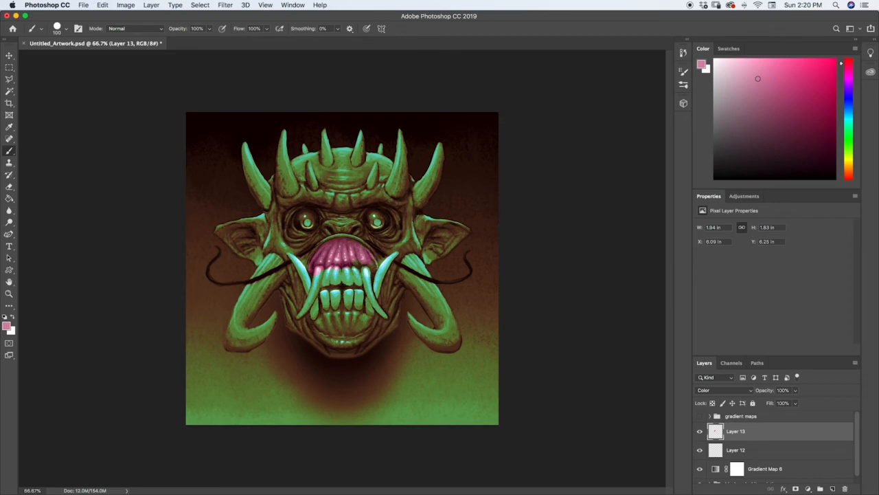
{"action": "left_click_drag", "start_coordinate": [355, 267], "coordinate": [360, 246]}
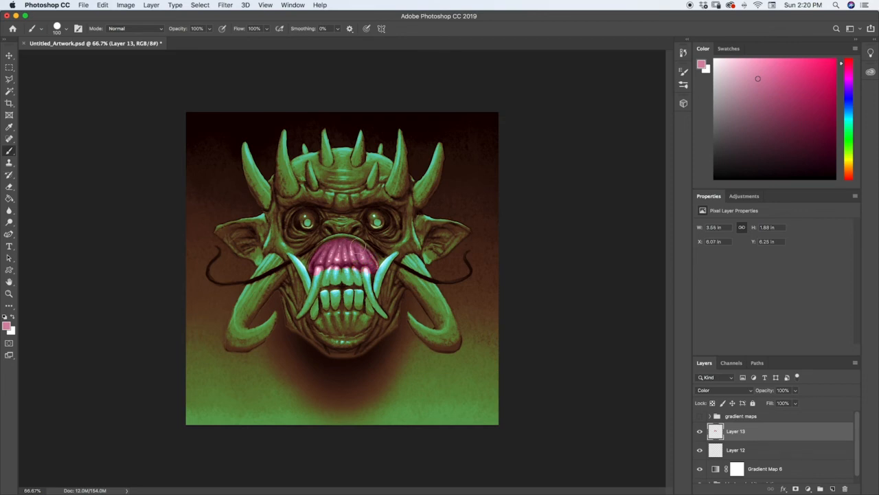
{"action": "mouse_move", "coordinate": [338, 320]}
{"action": "left_mouse_down"}
{"action": "mouse_move", "coordinate": [358, 338]}
{"action": "mouse_move", "coordinate": [349, 341]}
{"action": "mouse_move", "coordinate": [371, 320]}
{"action": "mouse_move", "coordinate": [321, 317]}
{"action": "mouse_move", "coordinate": [334, 341]}
{"action": "mouse_move", "coordinate": [314, 315]}
{"action": "mouse_move", "coordinate": [335, 324]}
{"action": "mouse_move", "coordinate": [345, 342]}
{"action": "mouse_move", "coordinate": [375, 311]}
{"action": "left_mouse_up"}
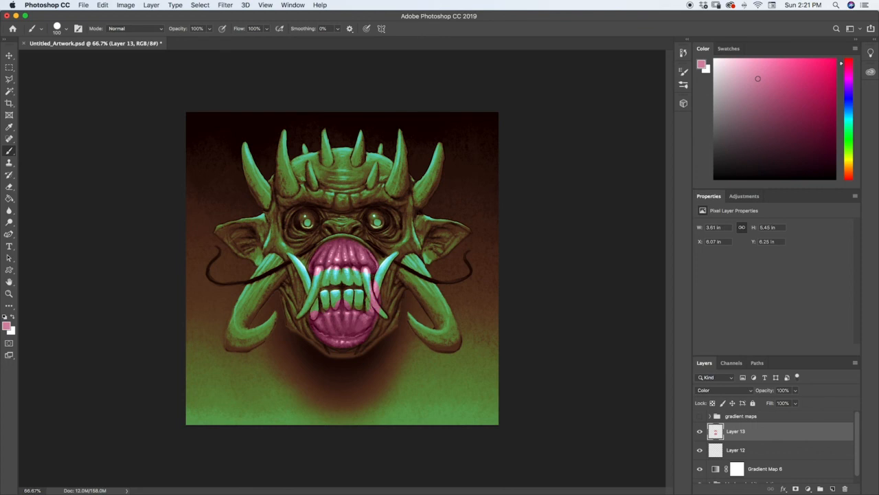
{"action": "mouse_move", "coordinate": [316, 299]}
{"action": "left_mouse_down"}
{"action": "mouse_move", "coordinate": [323, 250]}
{"action": "mouse_move", "coordinate": [317, 264]}
{"action": "left_mouse_up"}
Choose a pale yellow, reduce the brush to 60 px, and paint the row of upper teeth.
{"action": "left_click", "coordinate": [846, 157]}
{"action": "left_click", "coordinate": [746, 74]}
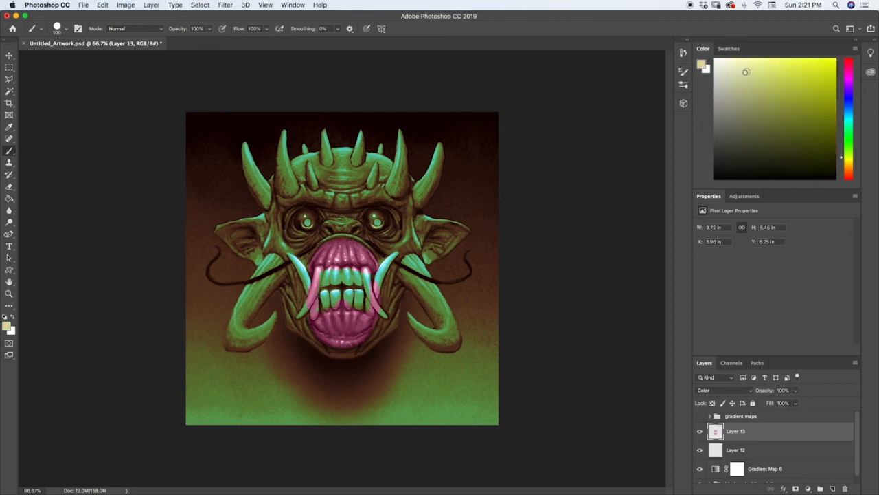
{"action": "key", "text": "bracketleft"}
{"action": "key", "text": "bracketleft"}
{"action": "key", "text": "bracketleft"}
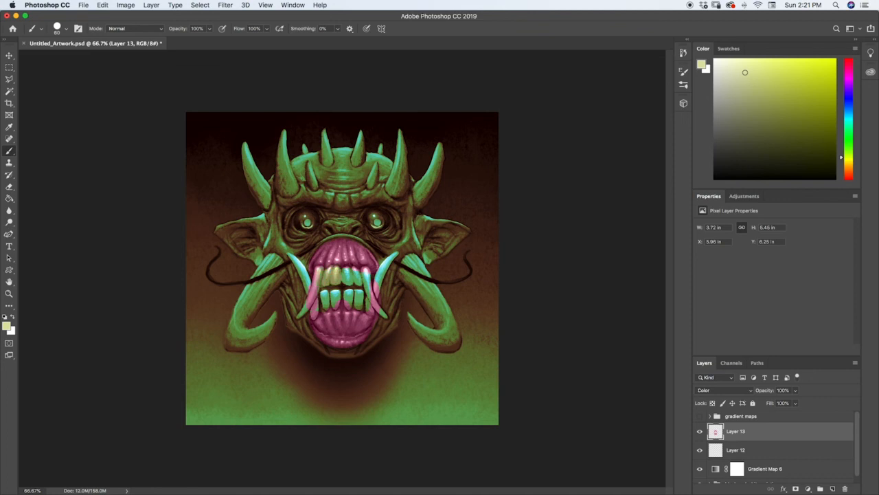
{"action": "left_click_drag", "start_coordinate": [318, 269], "coordinate": [322, 267]}
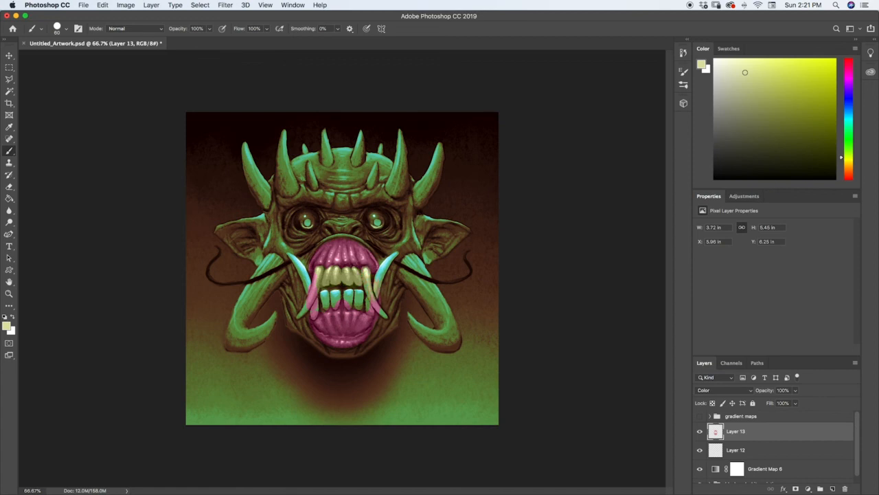
Reduce the brush size further and paint the upper part of the right tusk beside the mouth pale yellow.
{"action": "key", "text": "bracketleft"}
{"action": "key", "text": "bracketleft"}
{"action": "key", "text": "bracketleft"}
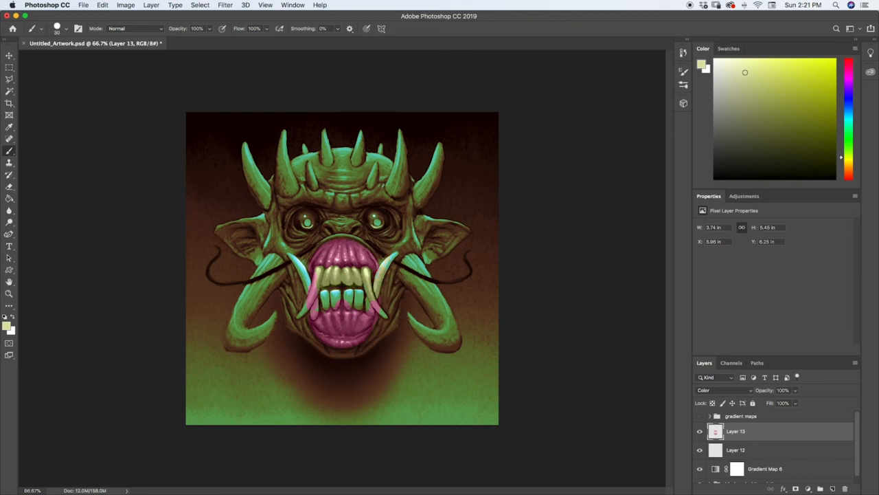
{"action": "key", "text": "bracketleft"}
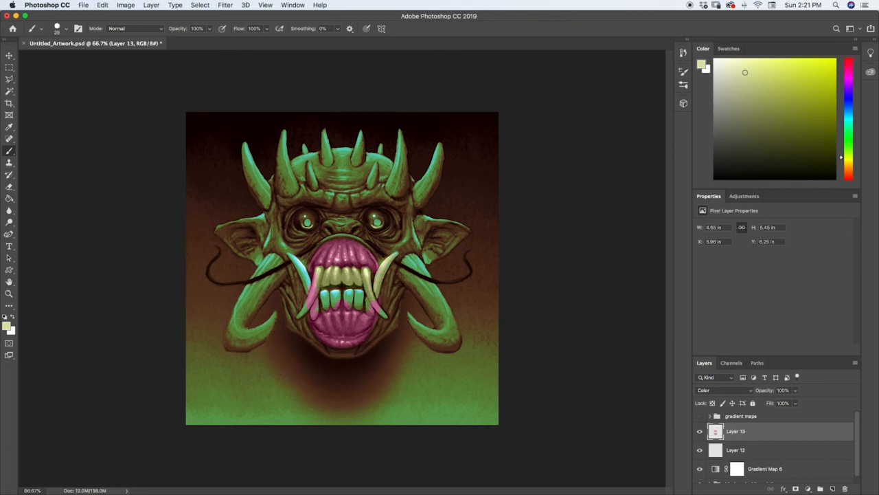